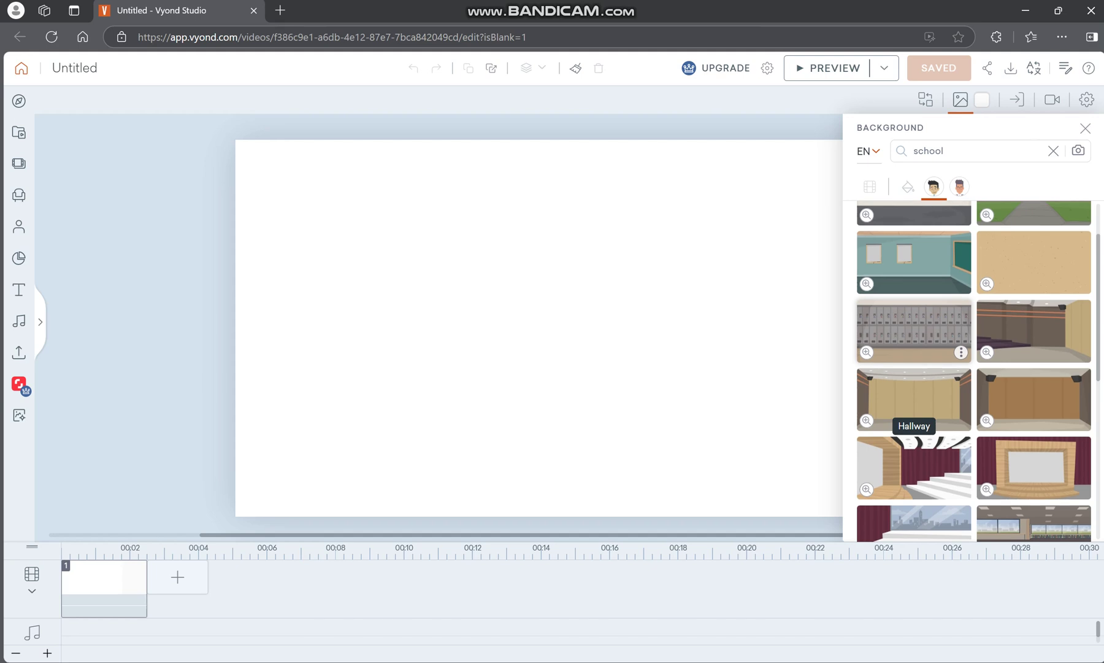
Browse the school backgrounds and set the Washroom background for the scene.
scroll(914, 497, down, 5)
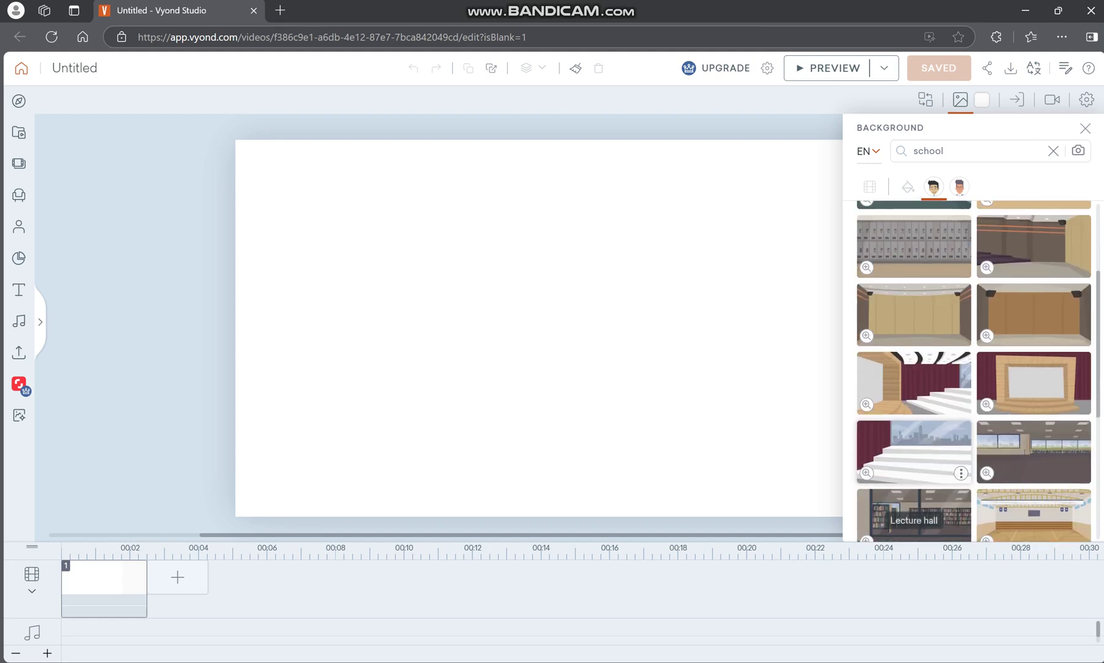
scroll(1034, 444, down, 5)
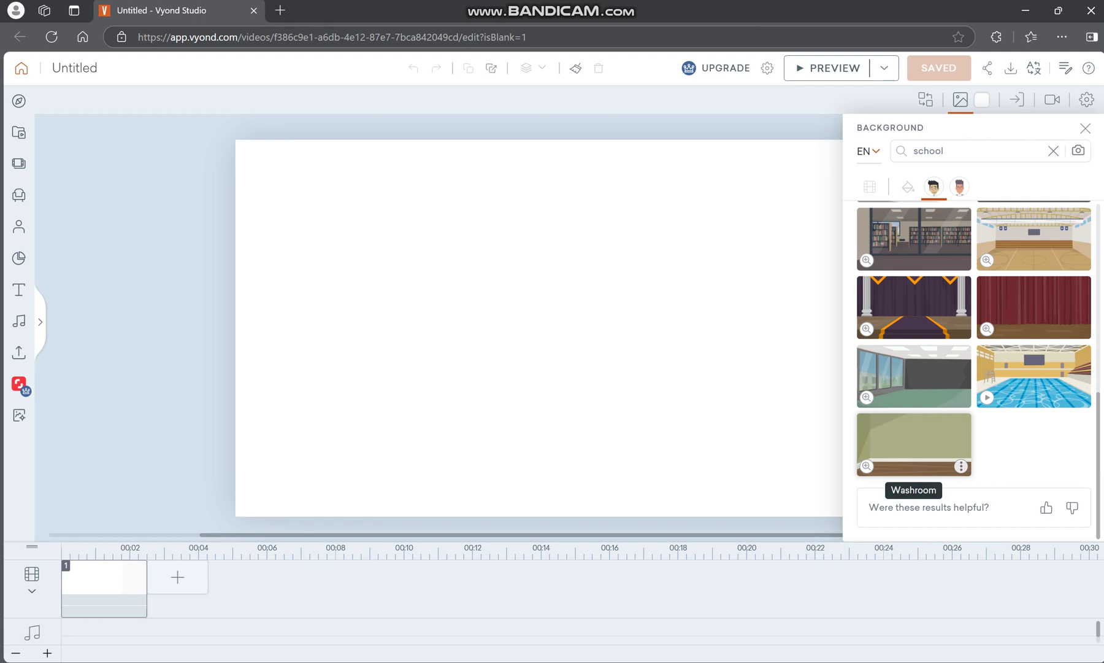
click(914, 448)
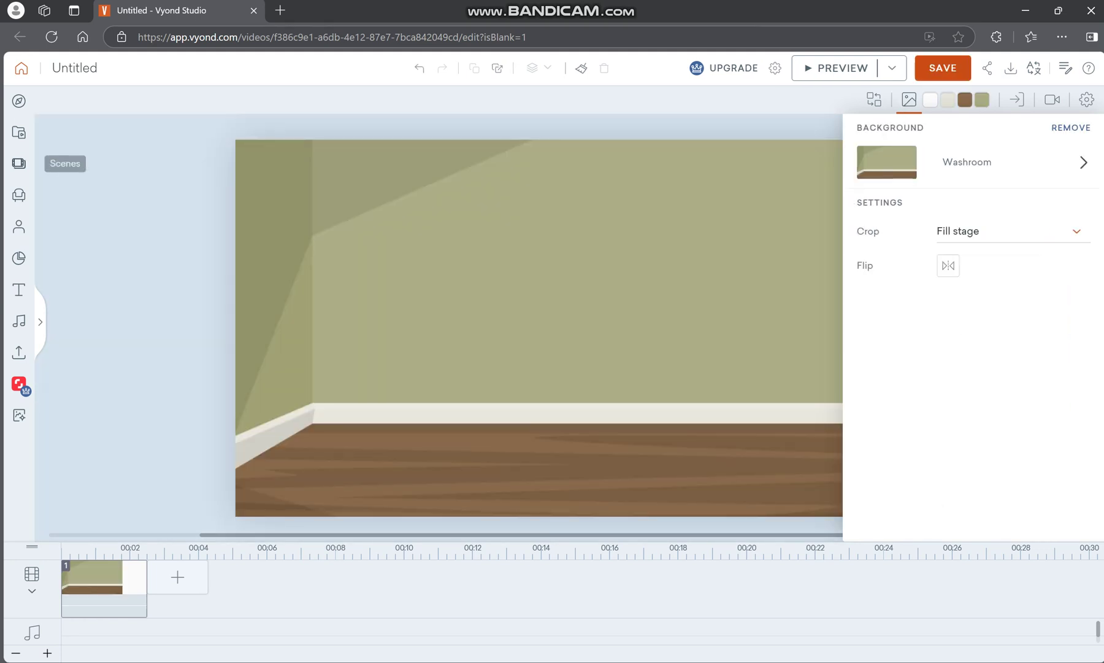
Search the props for "seat" and hide the Whiteboard and Contemporary style results.
click(19, 163)
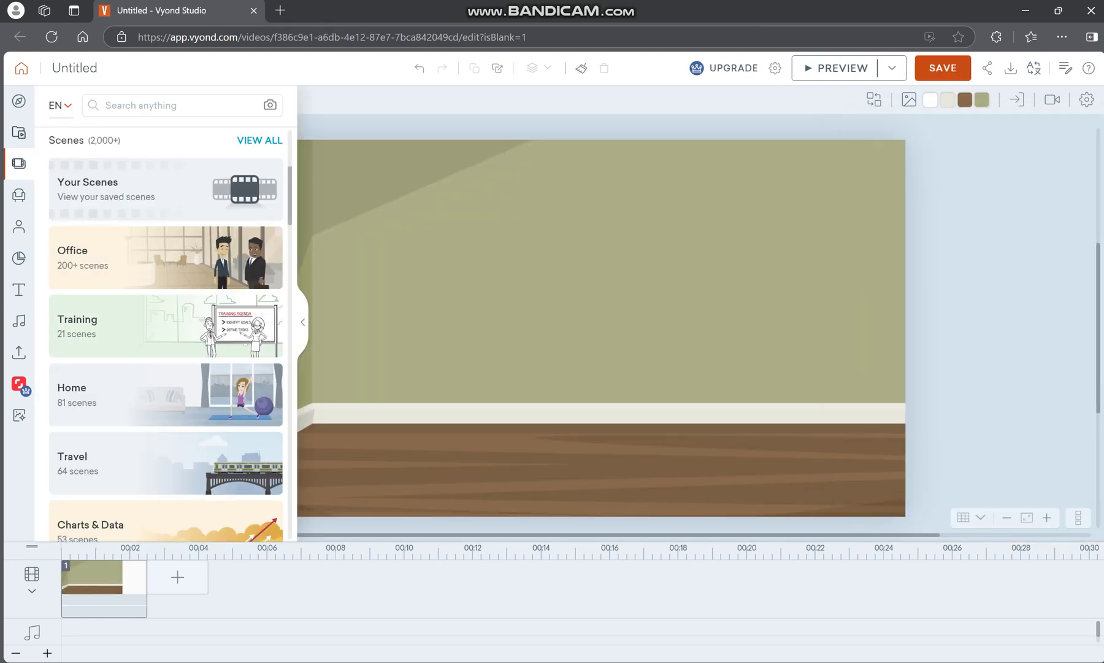
click(19, 132)
click(19, 195)
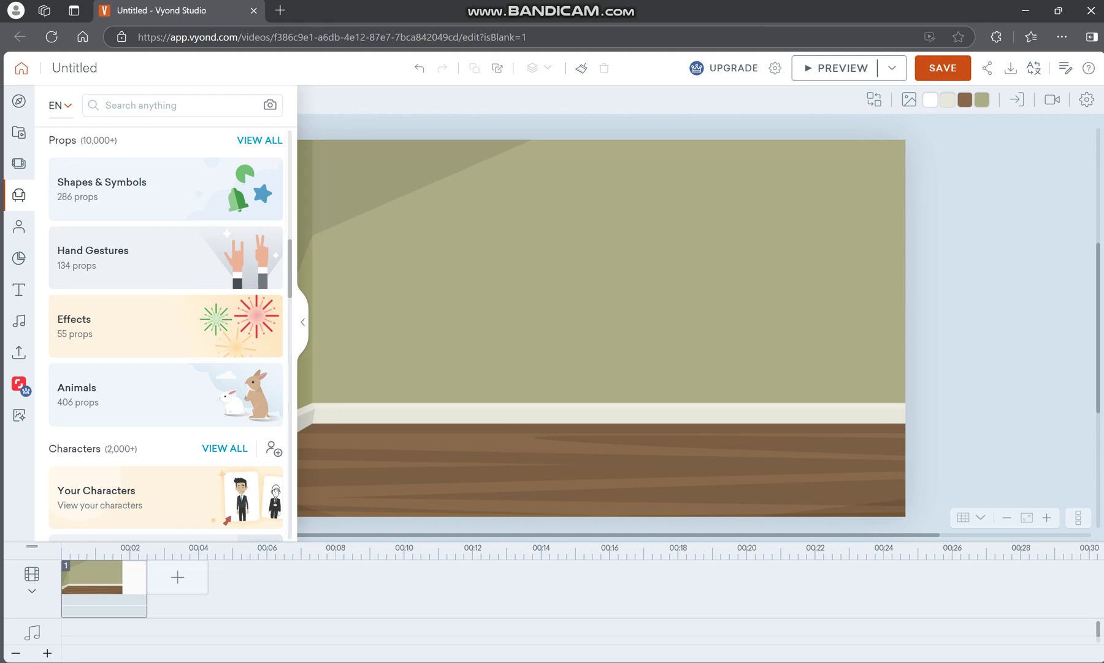
click(167, 105)
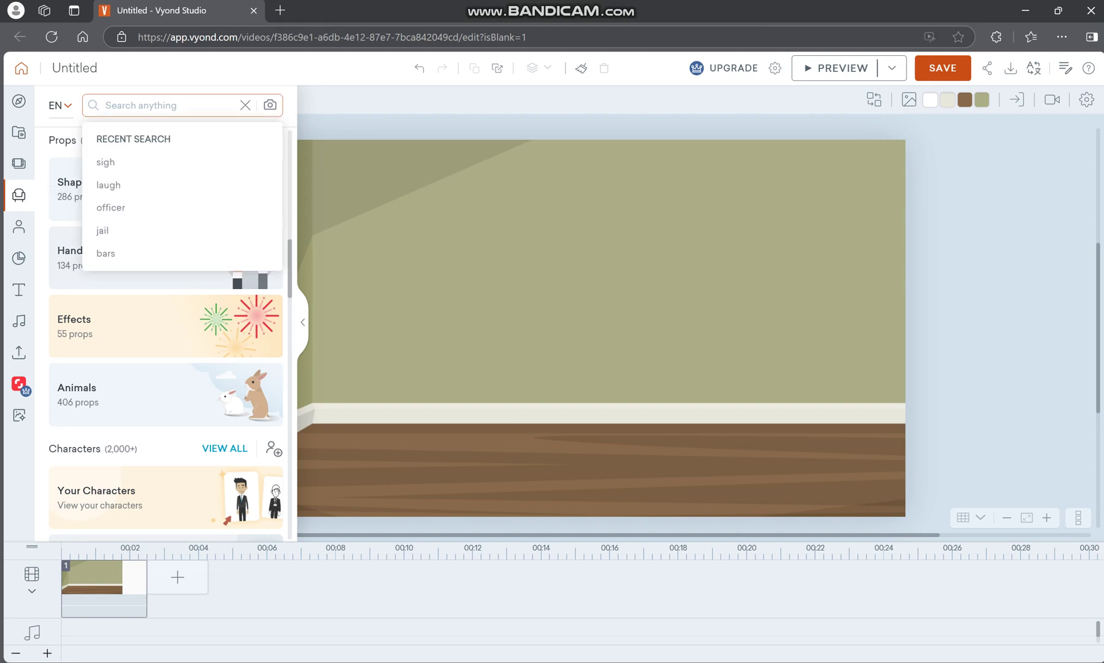
text(seat)
key(Return)
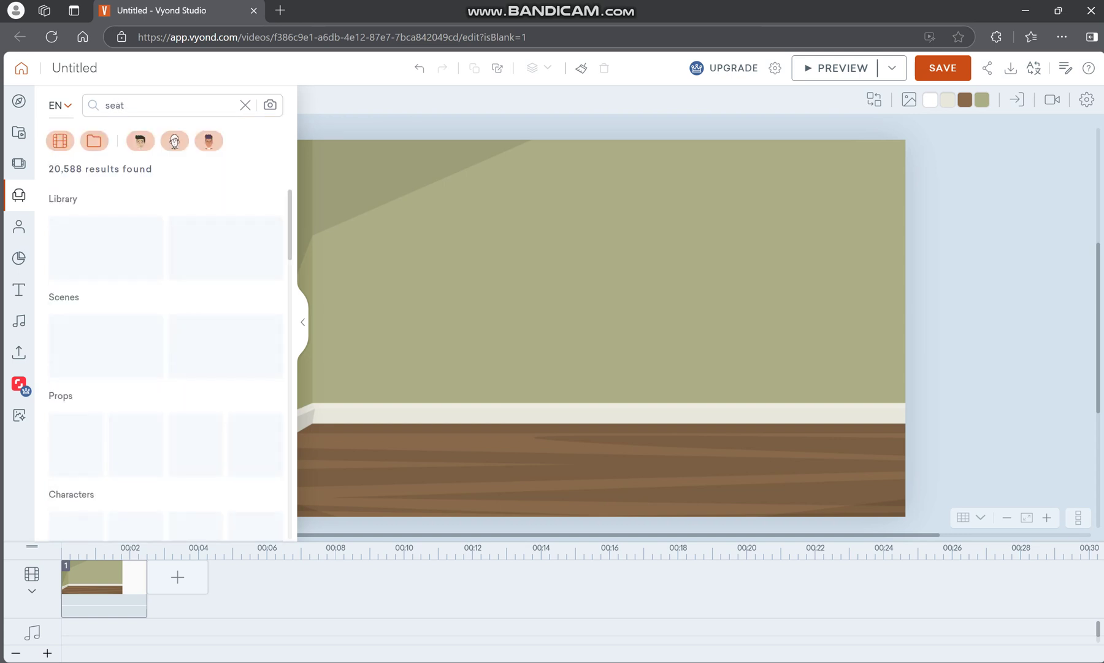
click(174, 140)
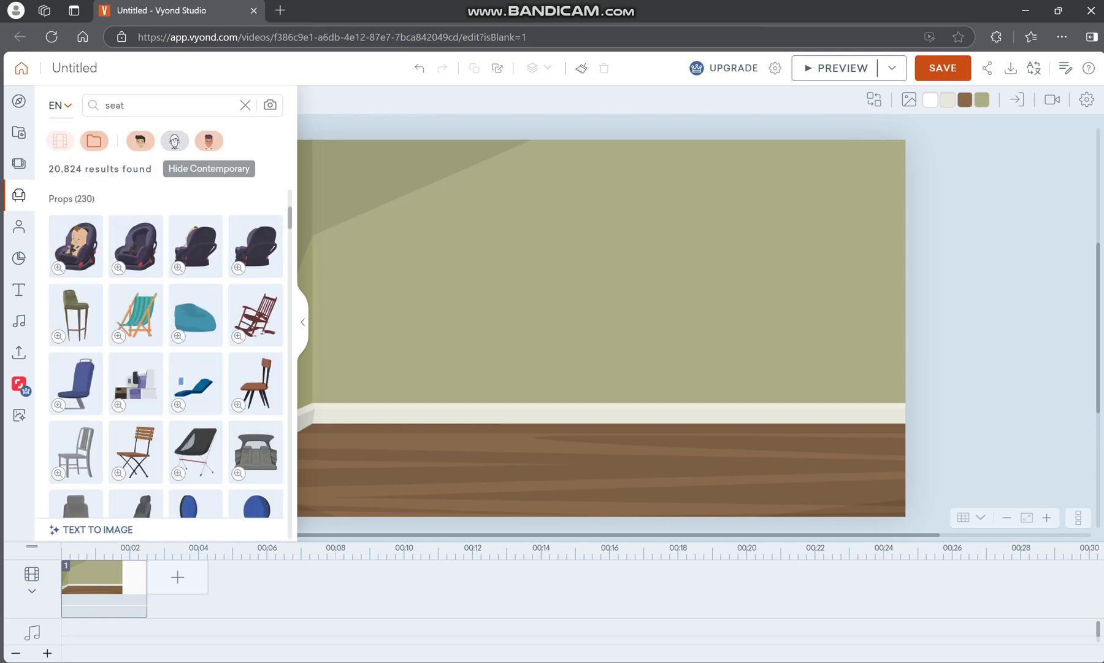
click(208, 140)
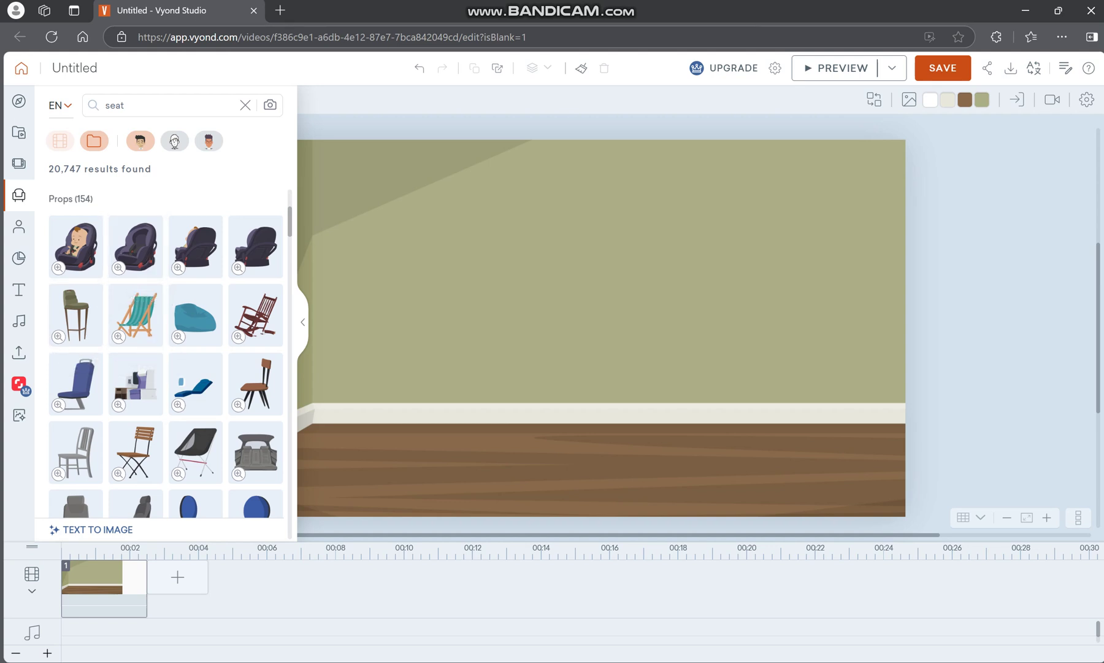
Search the props for "desk" and look through the available desks.
click(169, 105)
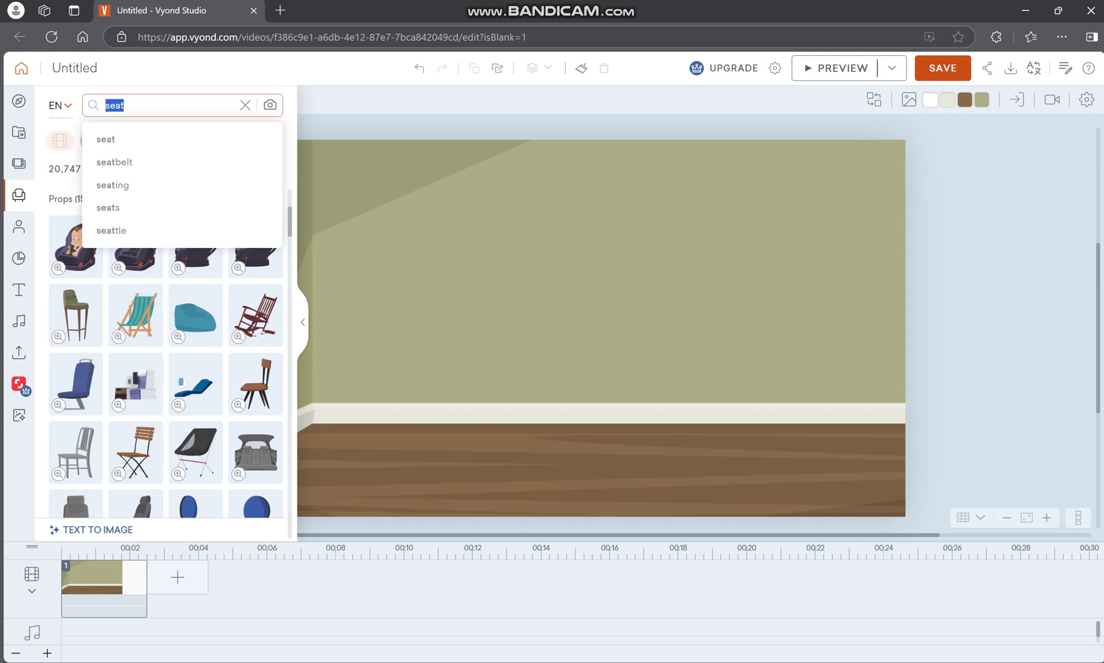
text(desk)
key(Return)
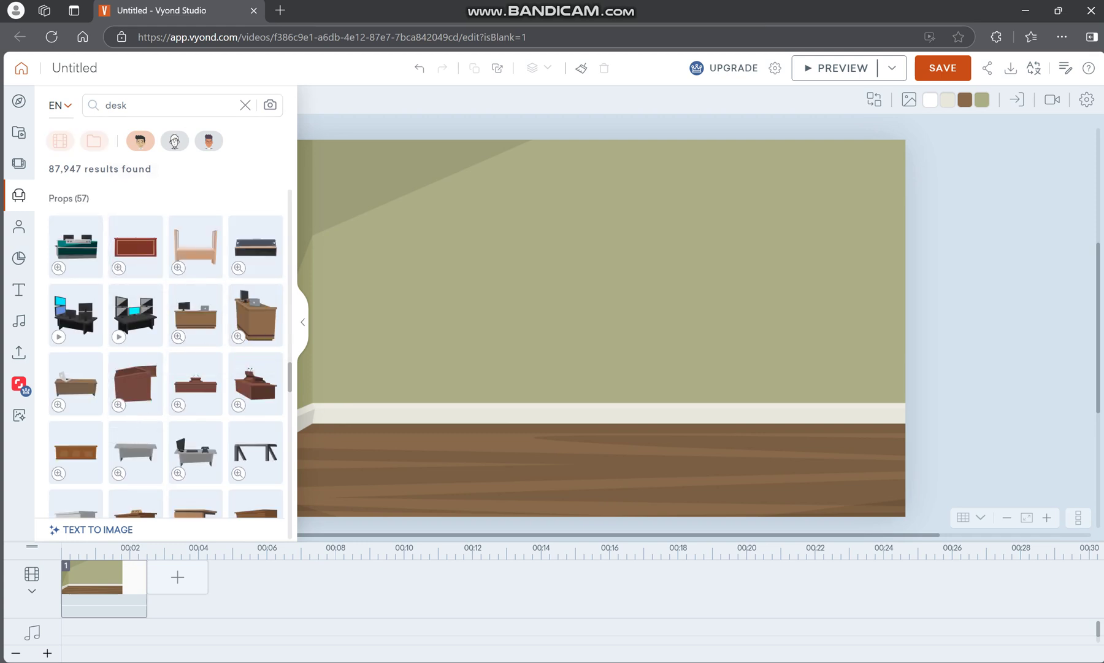
scroll(255, 466, down, 5)
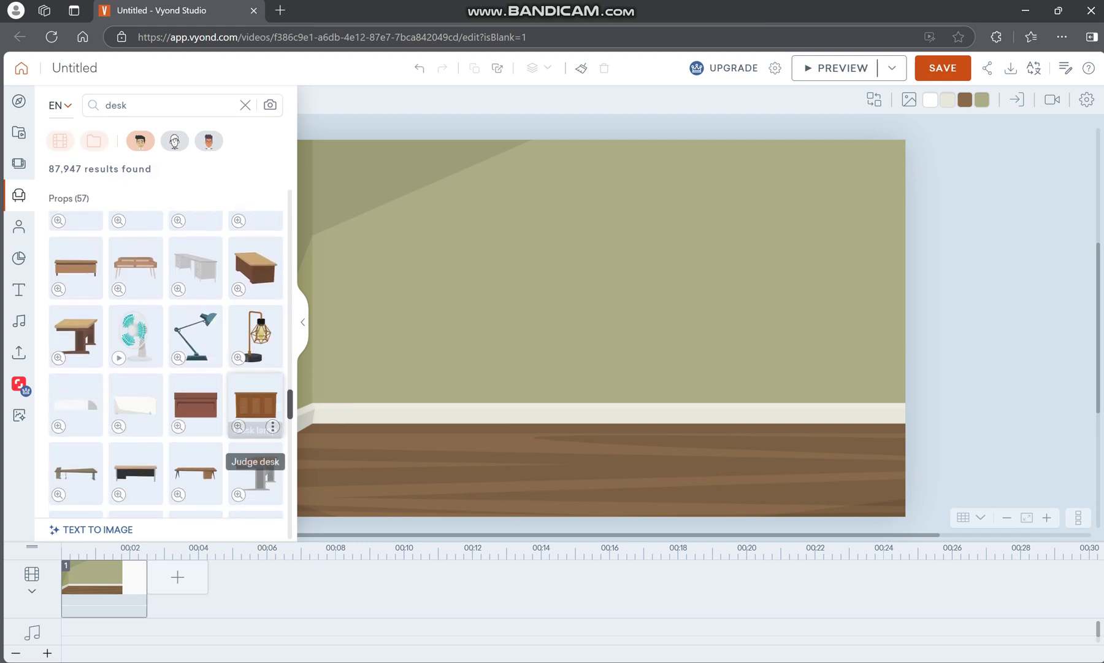
scroll(255, 466, down, 12)
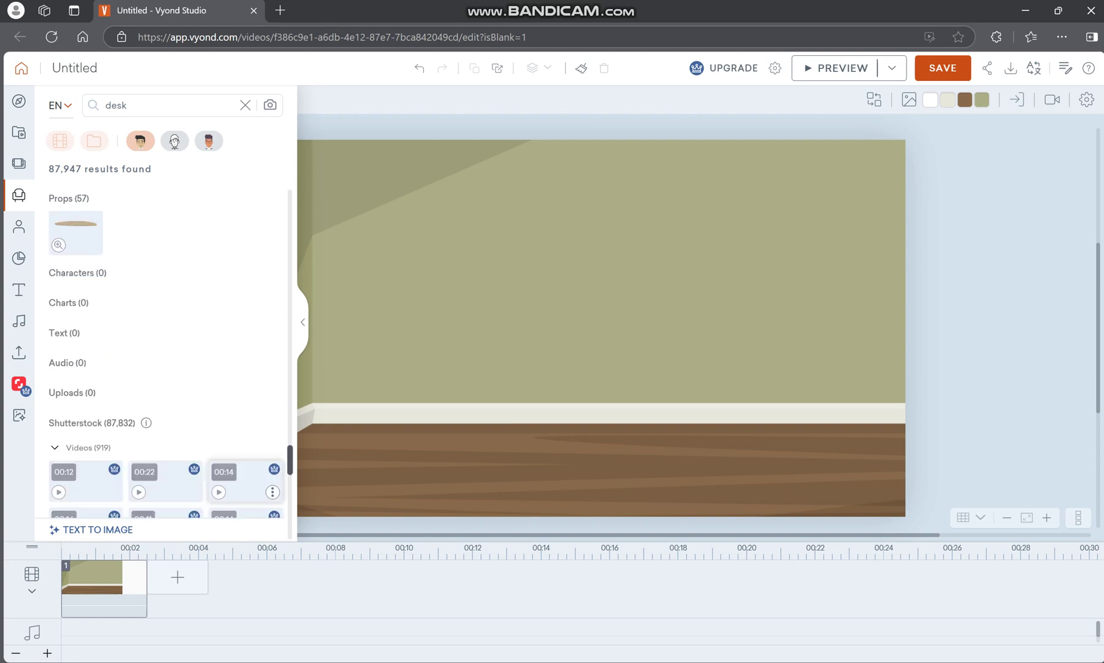
scroll(256, 466, up, 10)
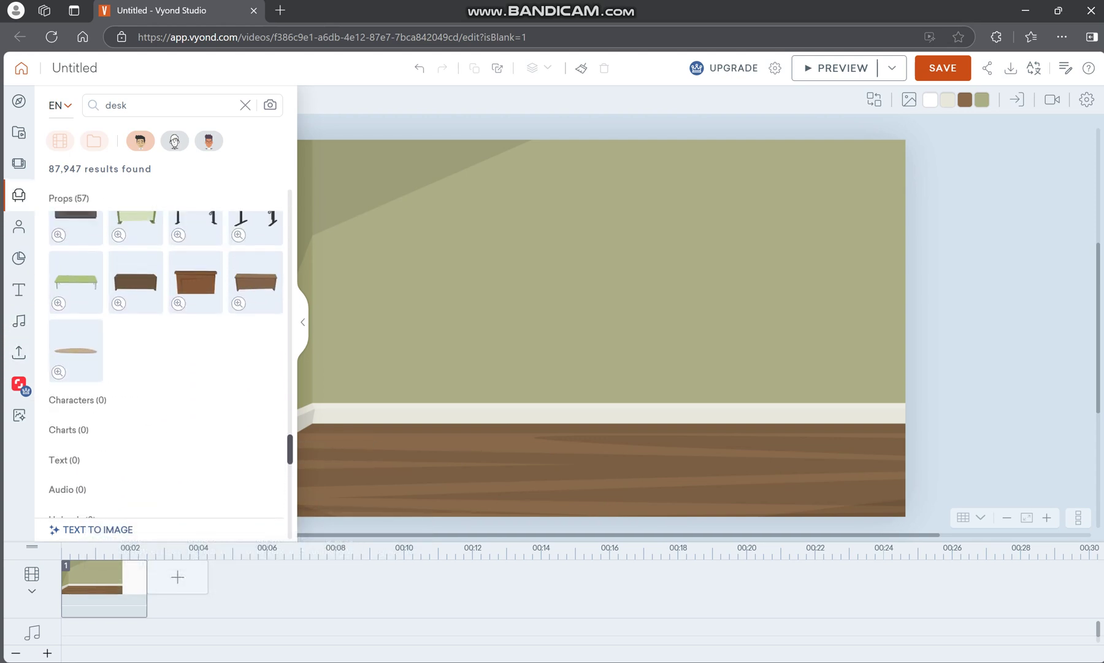
scroll(165, 364, up, 4)
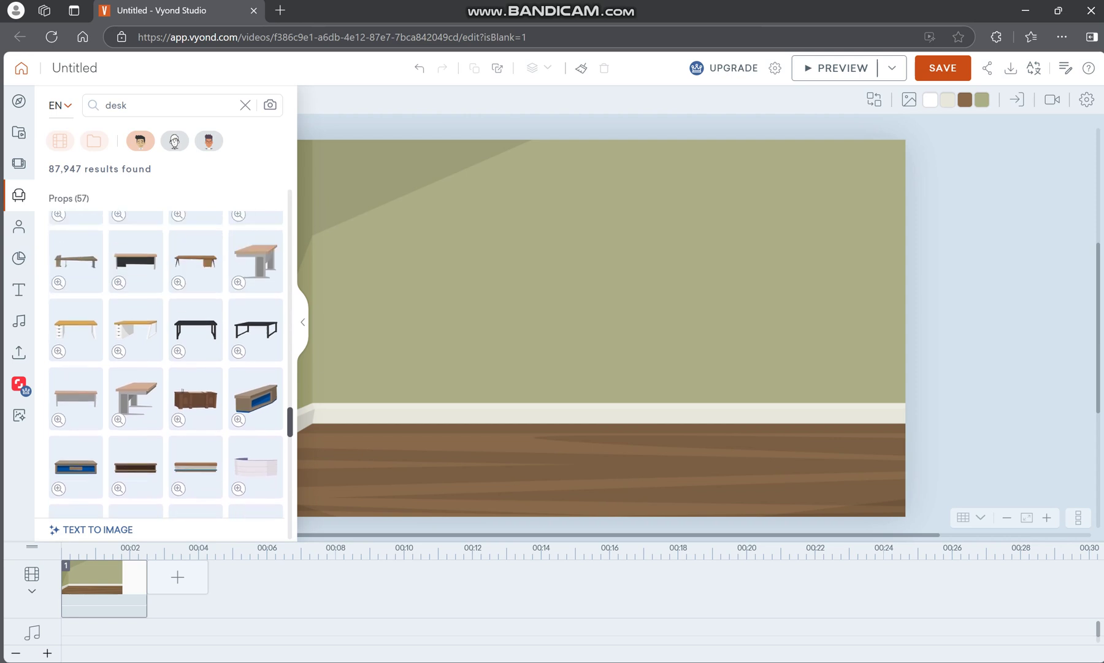
Search the props for "table" and look through the available tables.
double_click(115, 104)
text(tab)
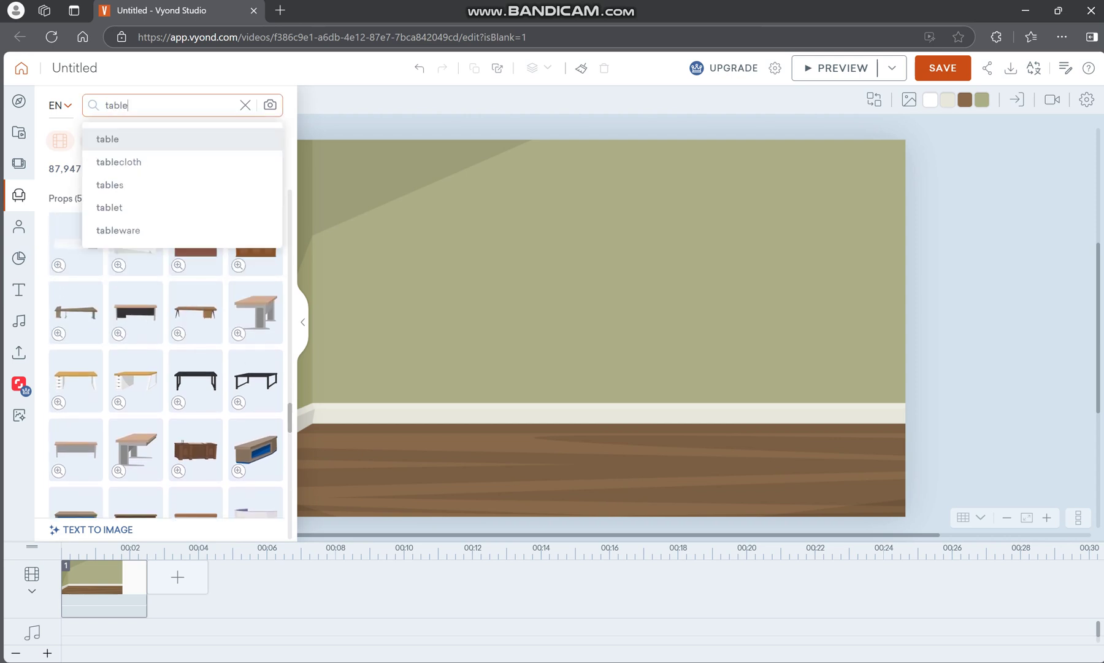
text(le)
key(Return)
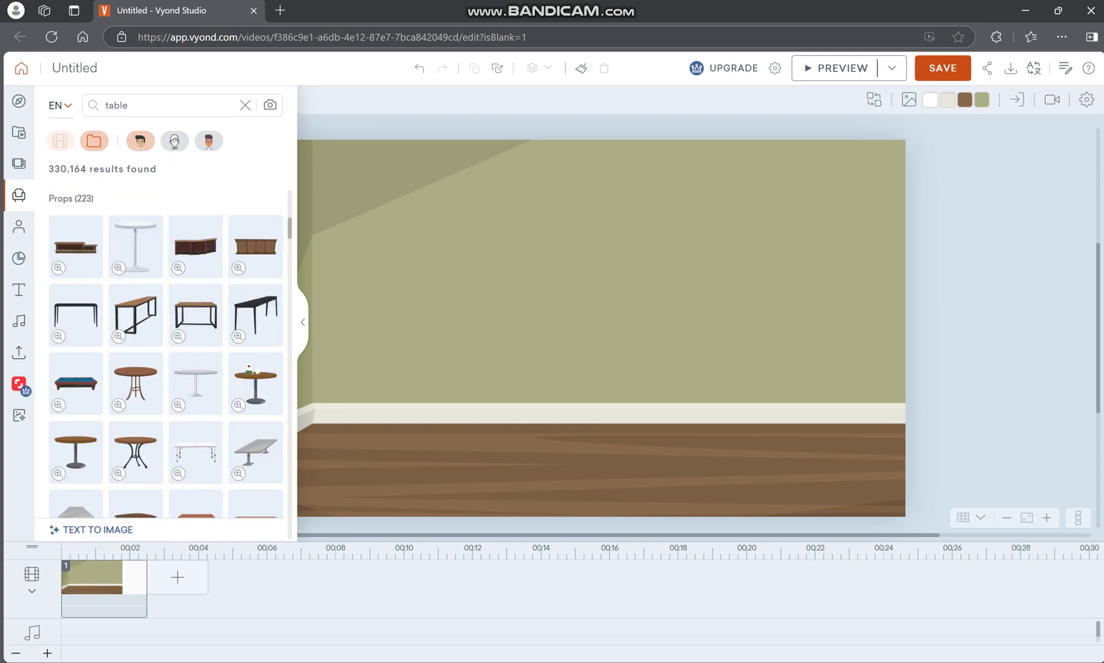
scroll(166, 368, down, 5)
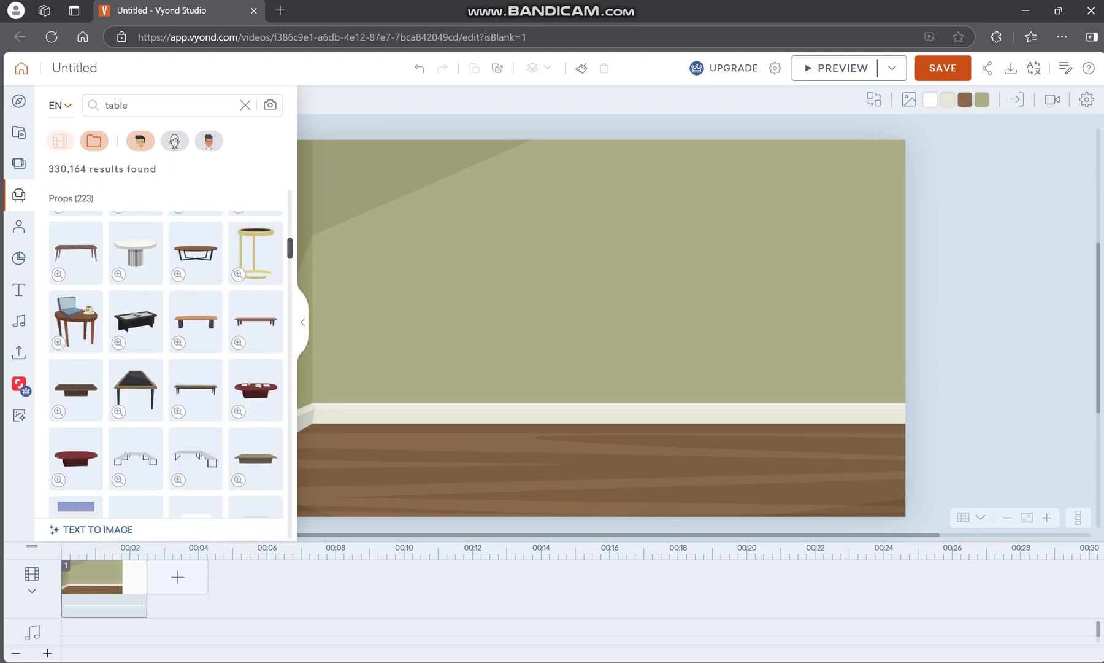
scroll(255, 276, down, 5)
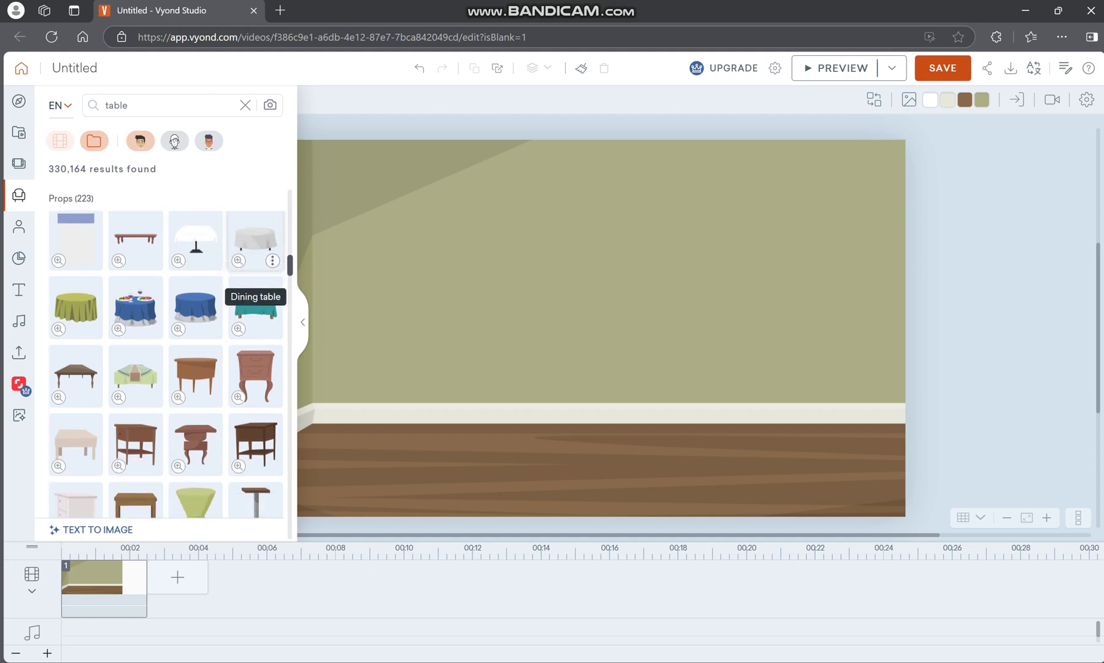
scroll(256, 276, down, 5)
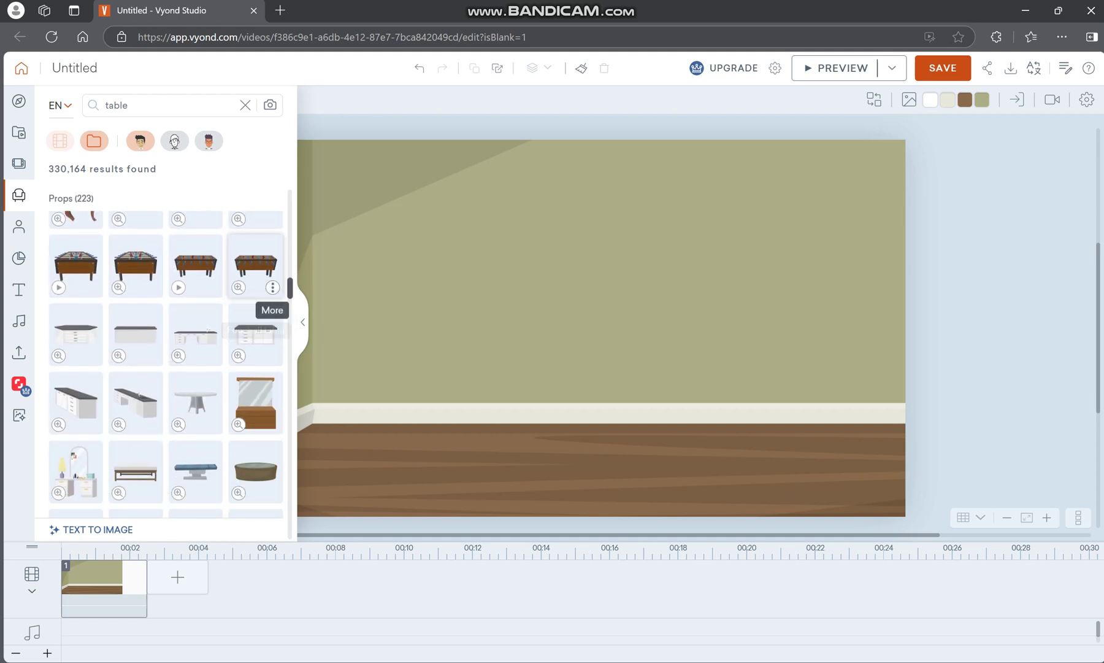
scroll(256, 276, down, 1)
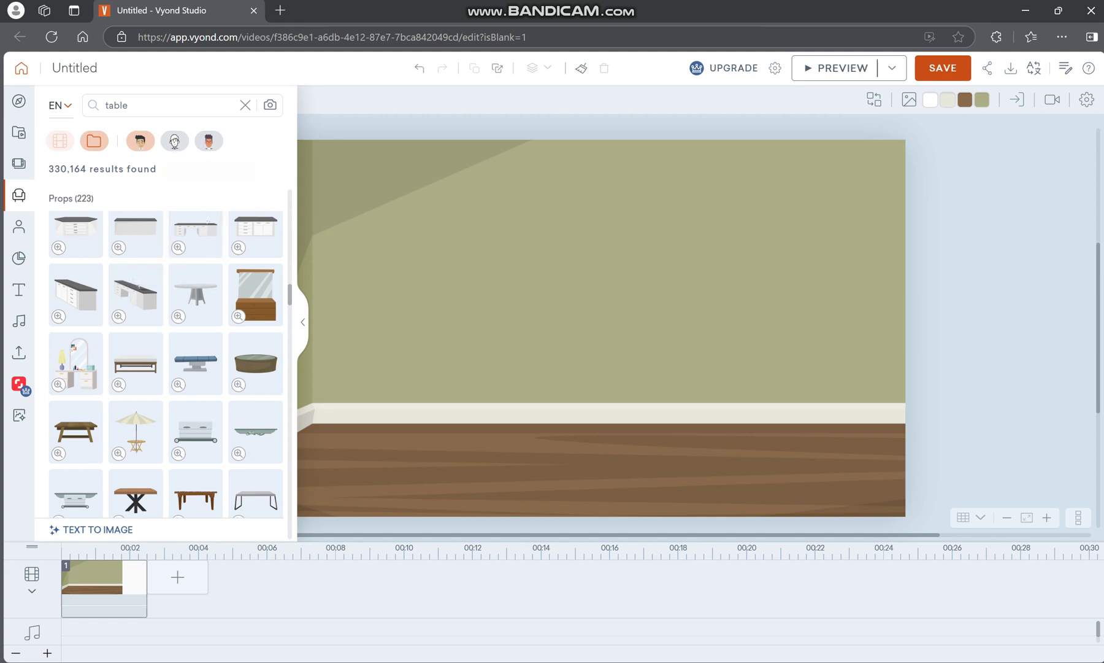
Search the props for "seats" and add the purple Airplane seats to the scene.
click(245, 104)
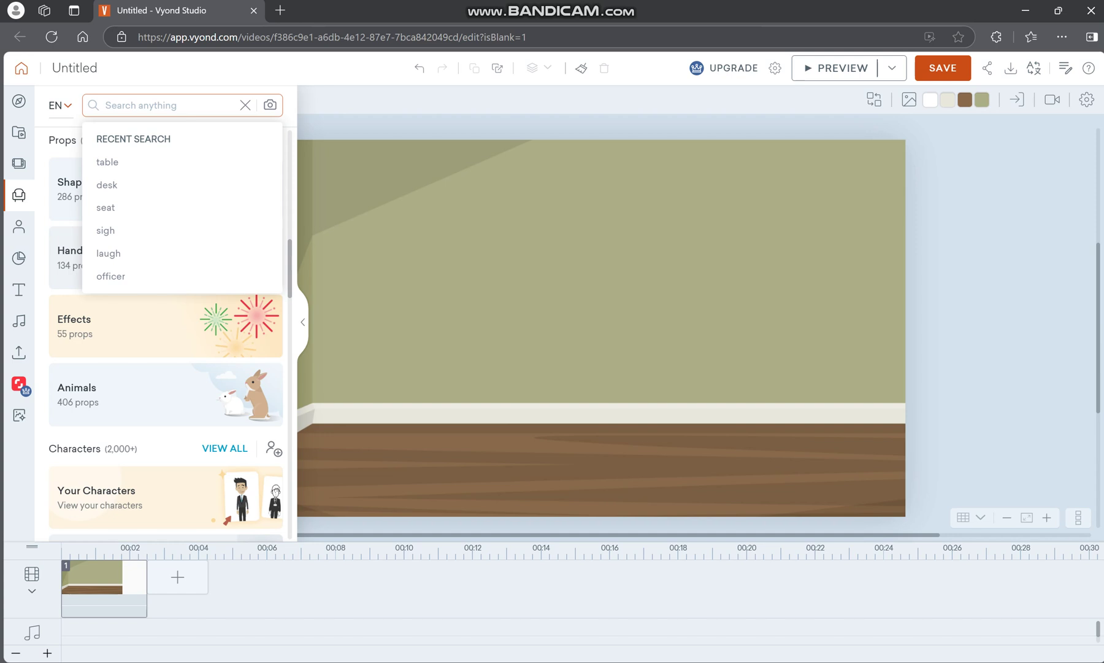
text(sea)
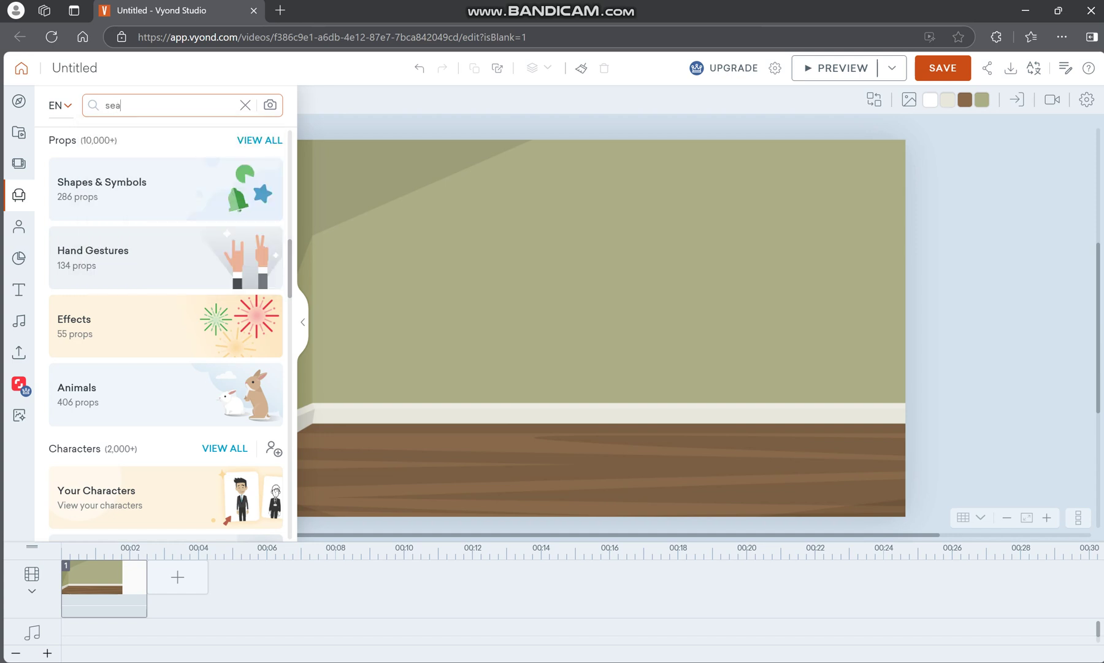
text(ts)
key(Return)
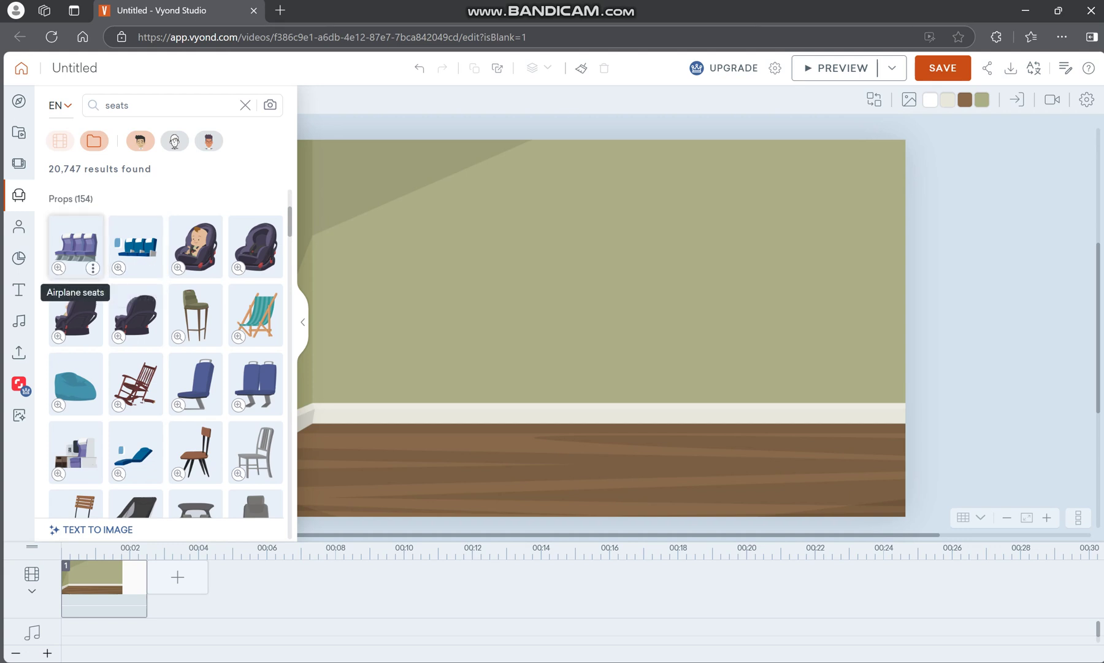
click(75, 246)
Enlarge the airplane seats slightly and place them in the lower-right corner of the scene.
drag(570, 327, 771, 414)
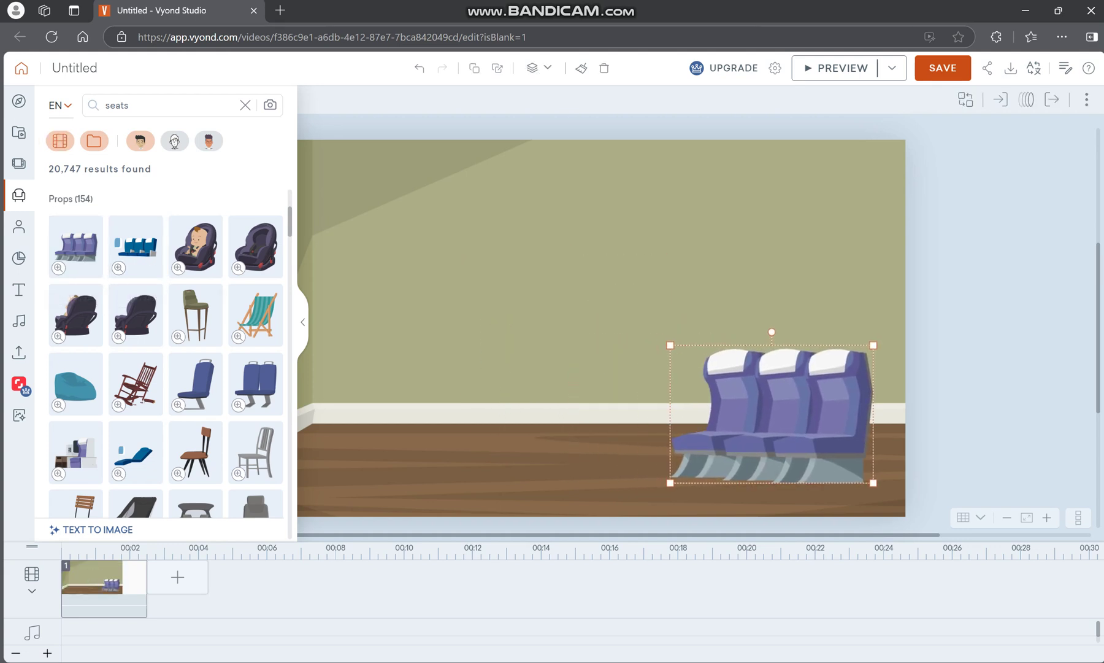
drag(670, 344, 641, 325)
drag(757, 404, 796, 393)
Search the props for "table bar" and add the dark brown angled Bar table to the scene.
double_click(116, 105)
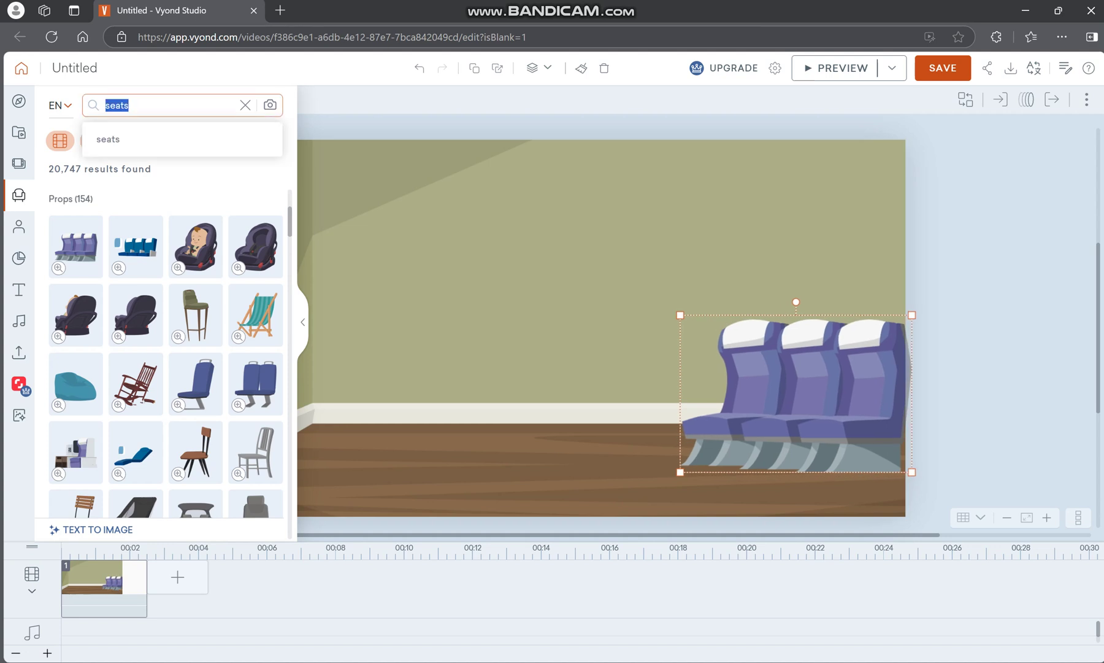
text(table)
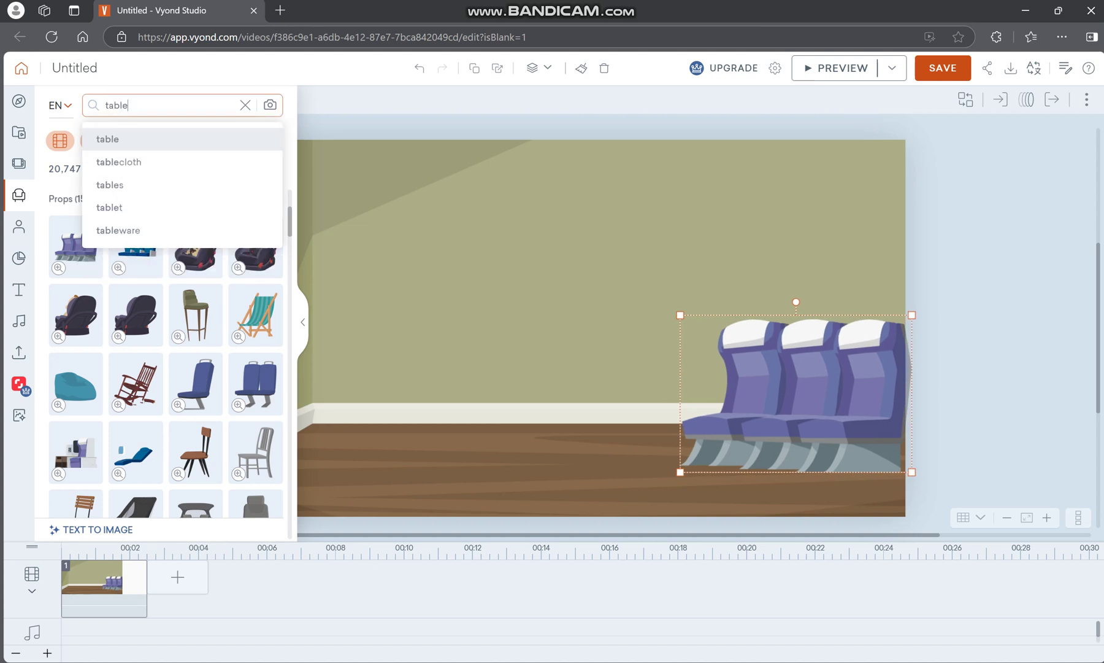
text( bar)
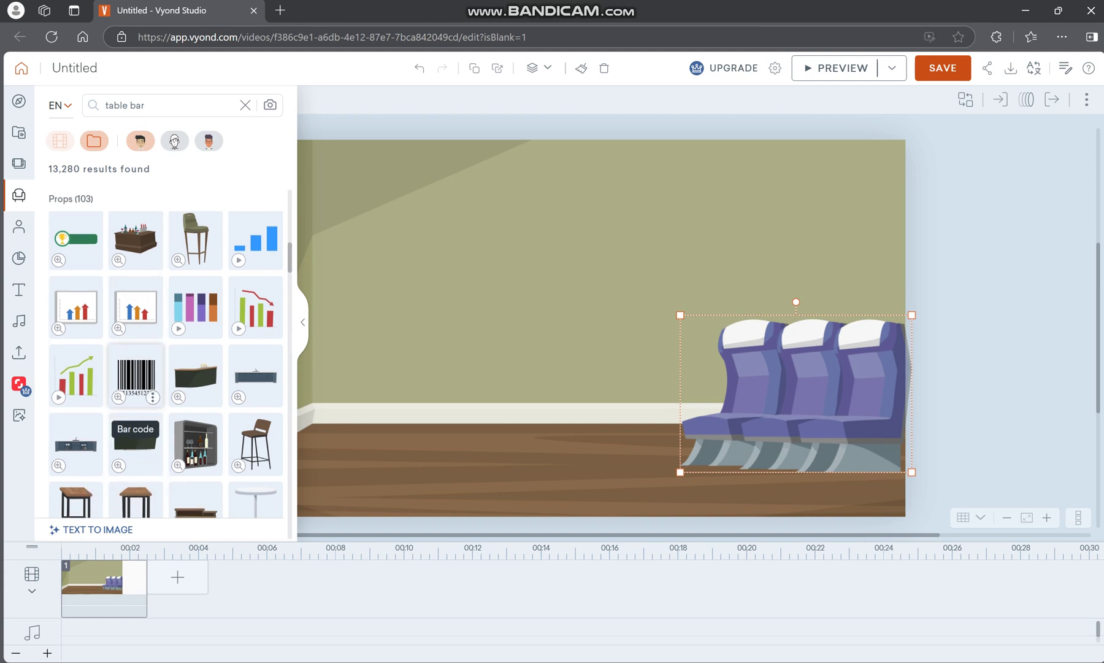
scroll(136, 448, down, 2)
scroll(137, 417, down, 1)
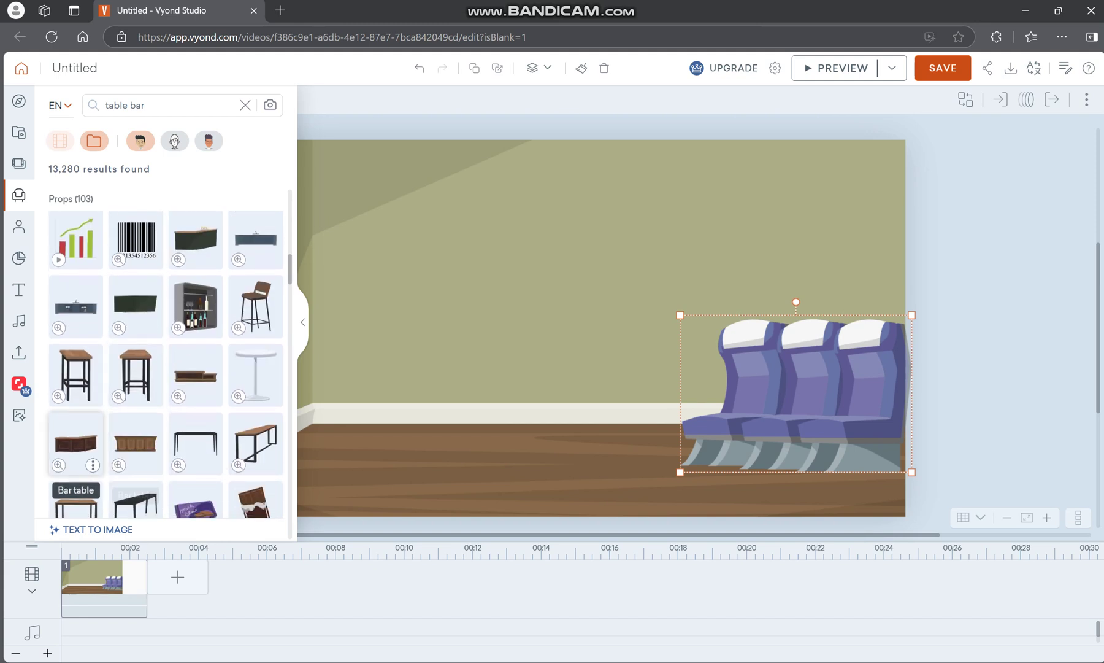
click(75, 442)
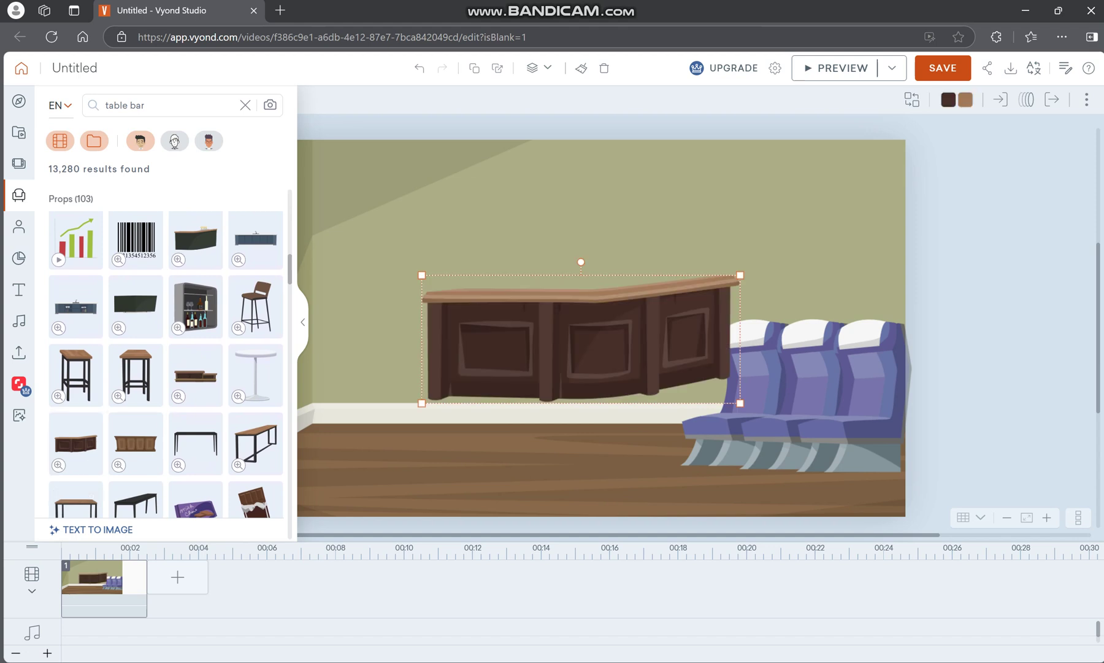
Flip the bar table horizontally and place it in front of the airplane seats.
click(1087, 99)
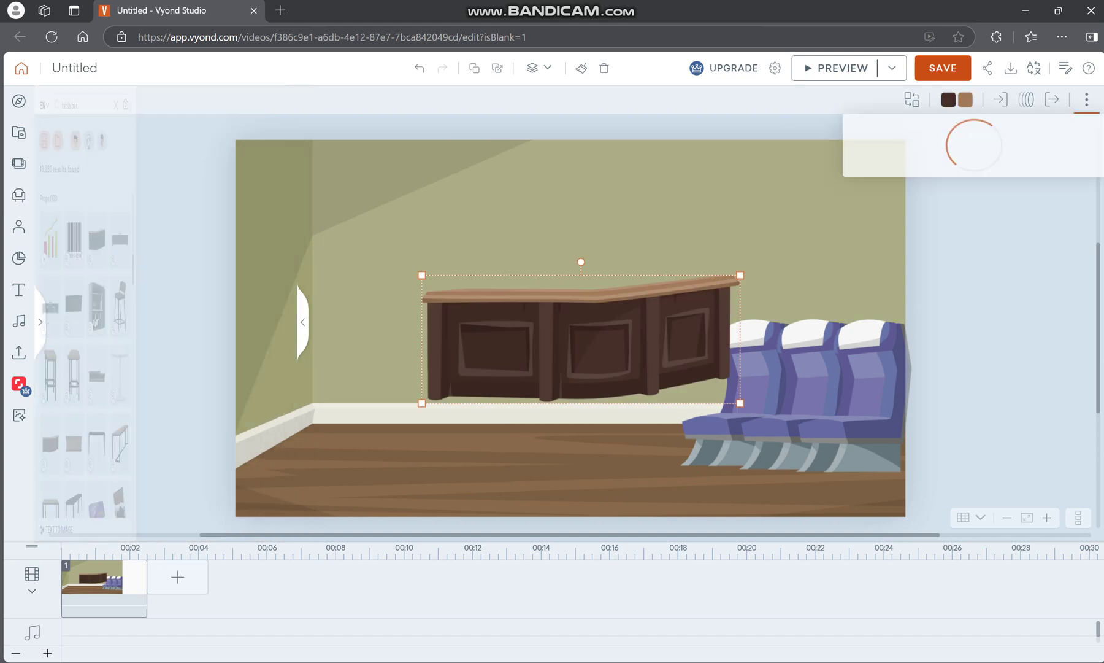
click(959, 205)
drag(581, 338, 753, 439)
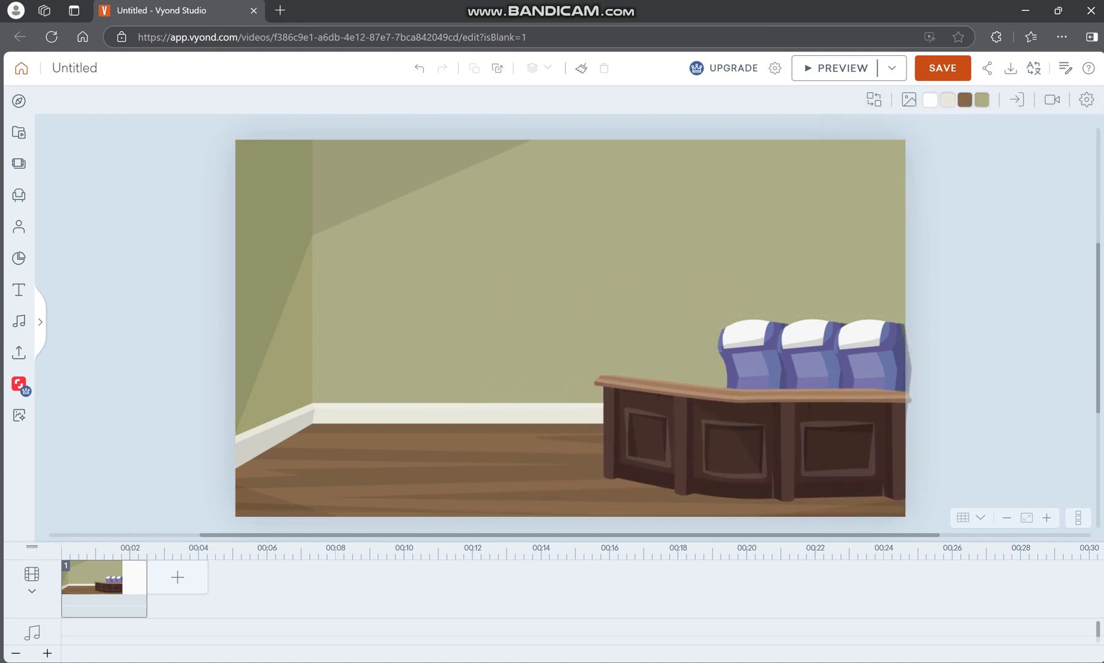
Clear the previous search and search the props for "table".
click(19, 163)
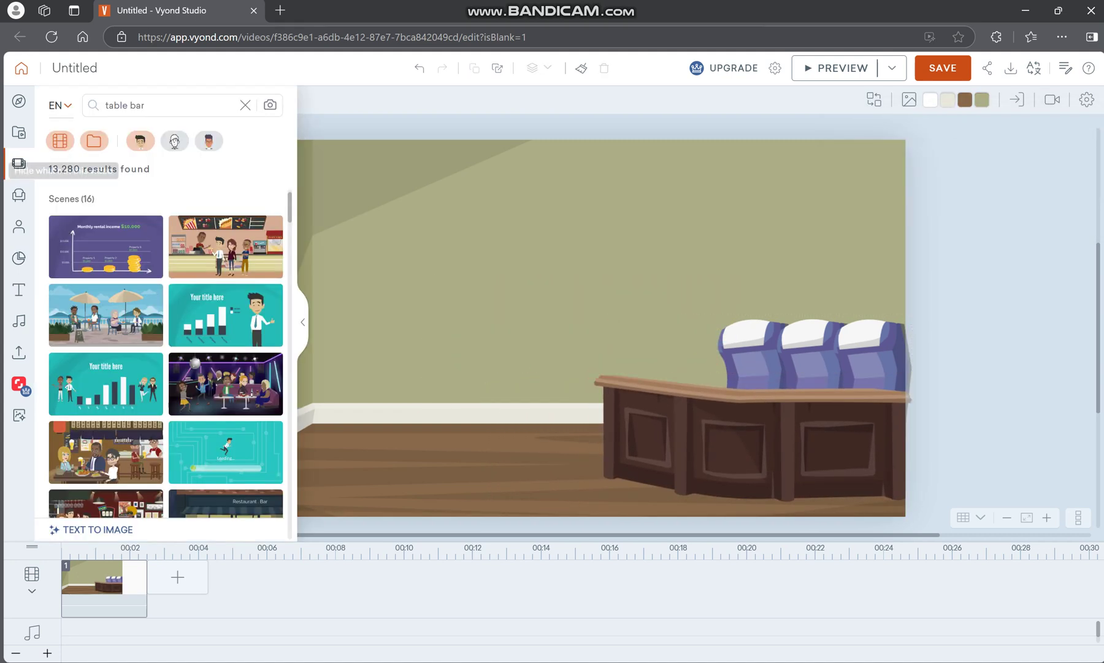
click(18, 132)
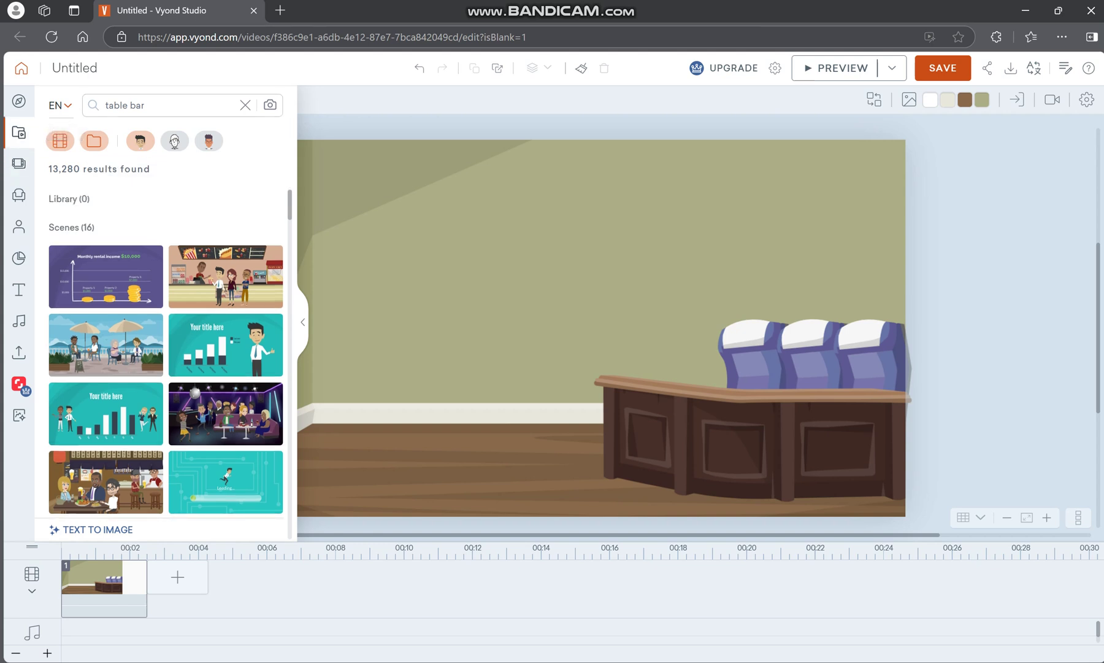
key(BackSpace)
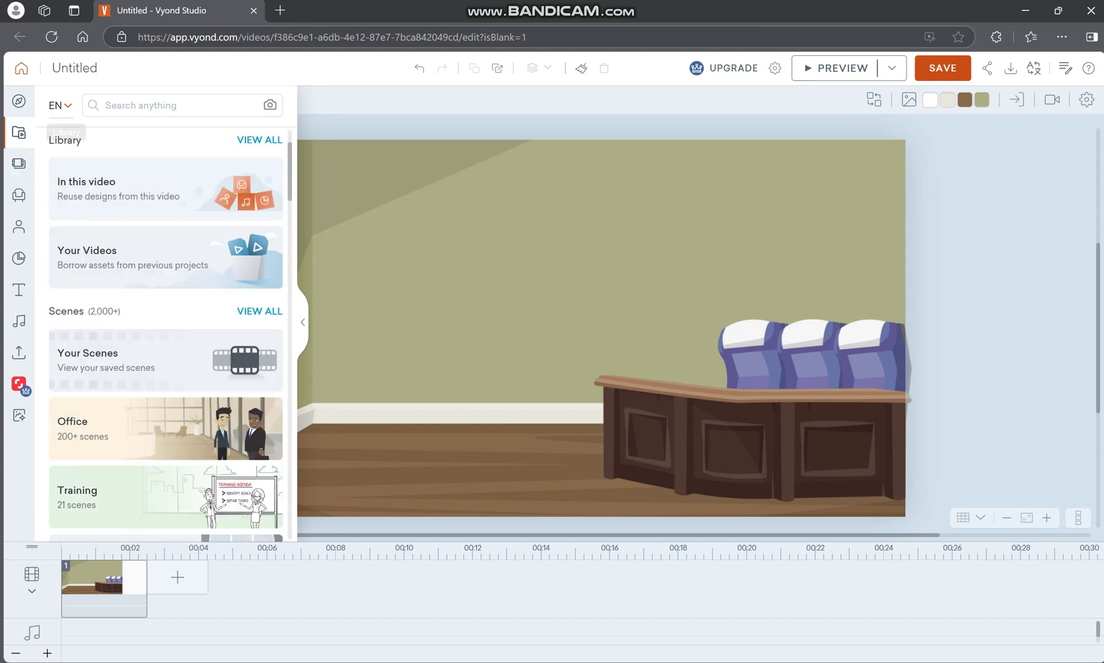
click(19, 195)
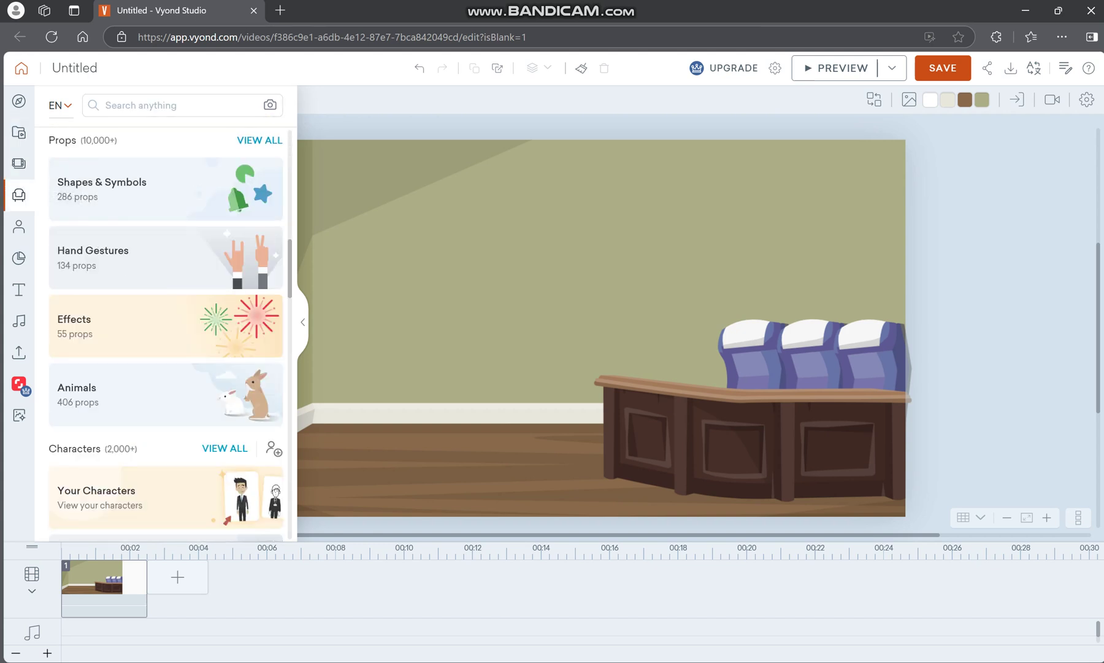
click(106, 105)
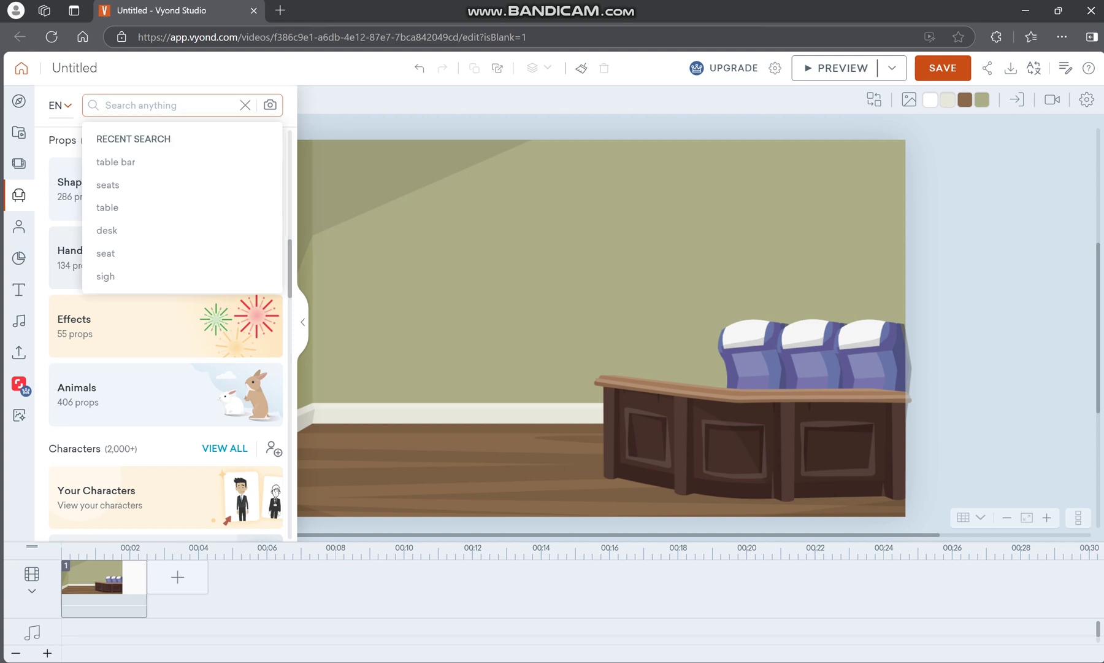
text(table)
key(Return)
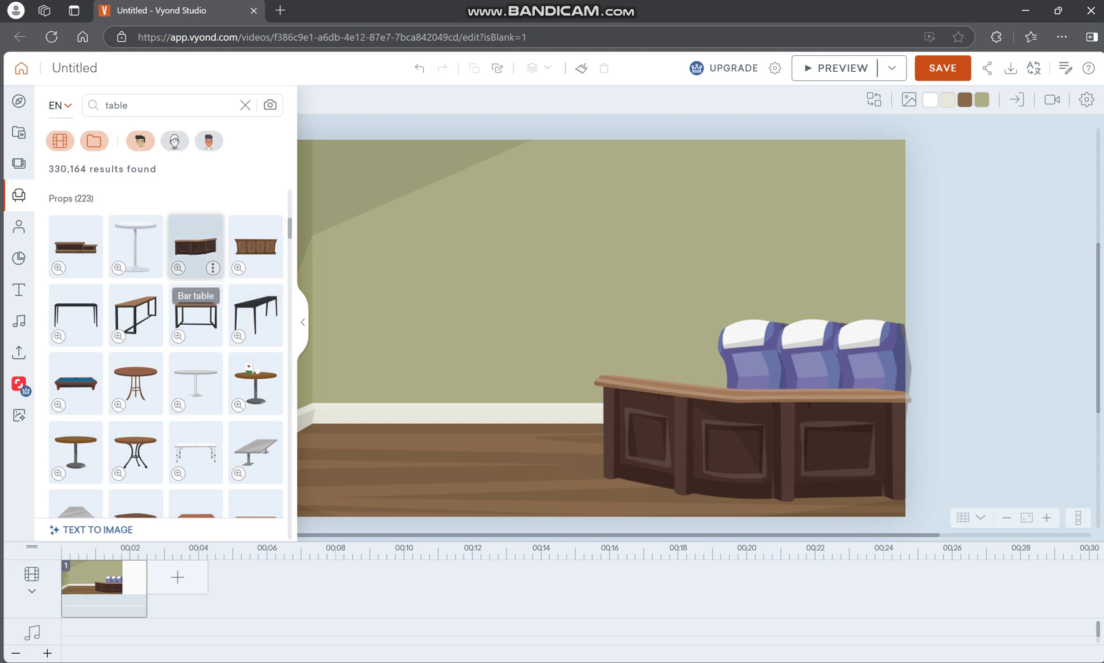
Add another dark brown angled Bar table and place it in the lower-left part of the scene, opposite the first one.
click(195, 246)
drag(591, 349, 398, 439)
click(303, 321)
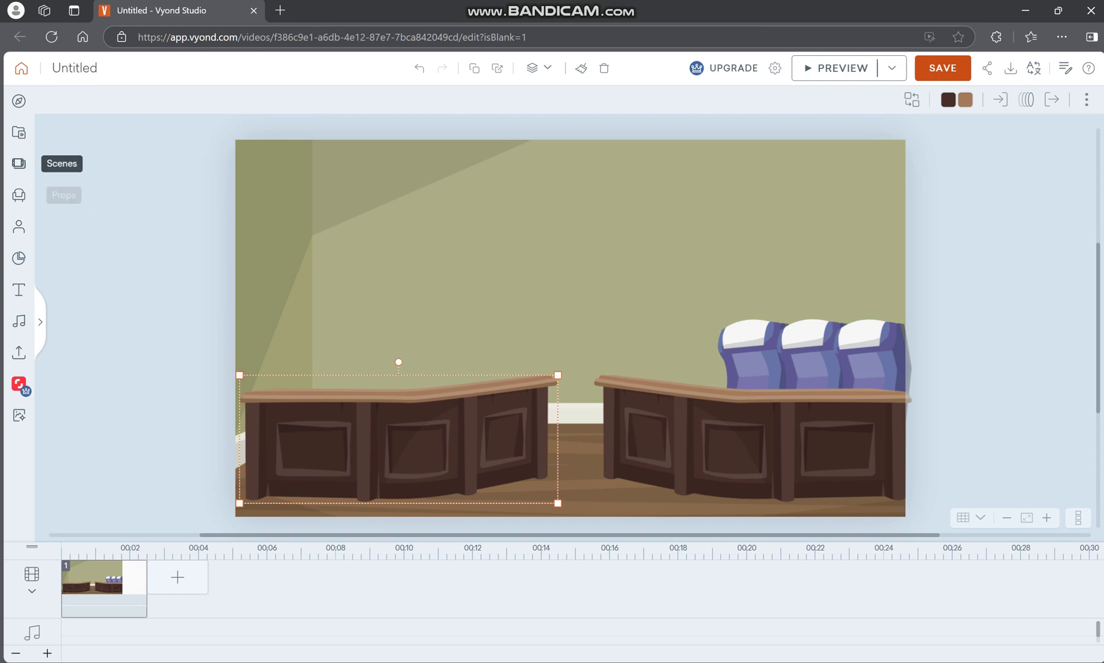
Search the props for "board".
click(18, 195)
text(board)
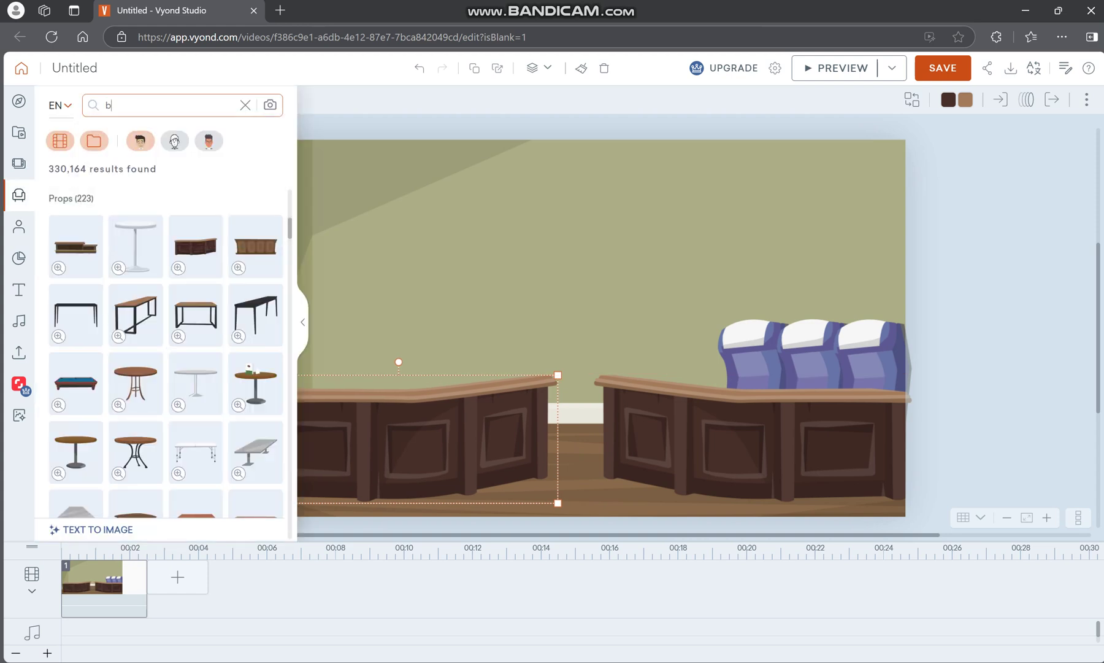
key(Return)
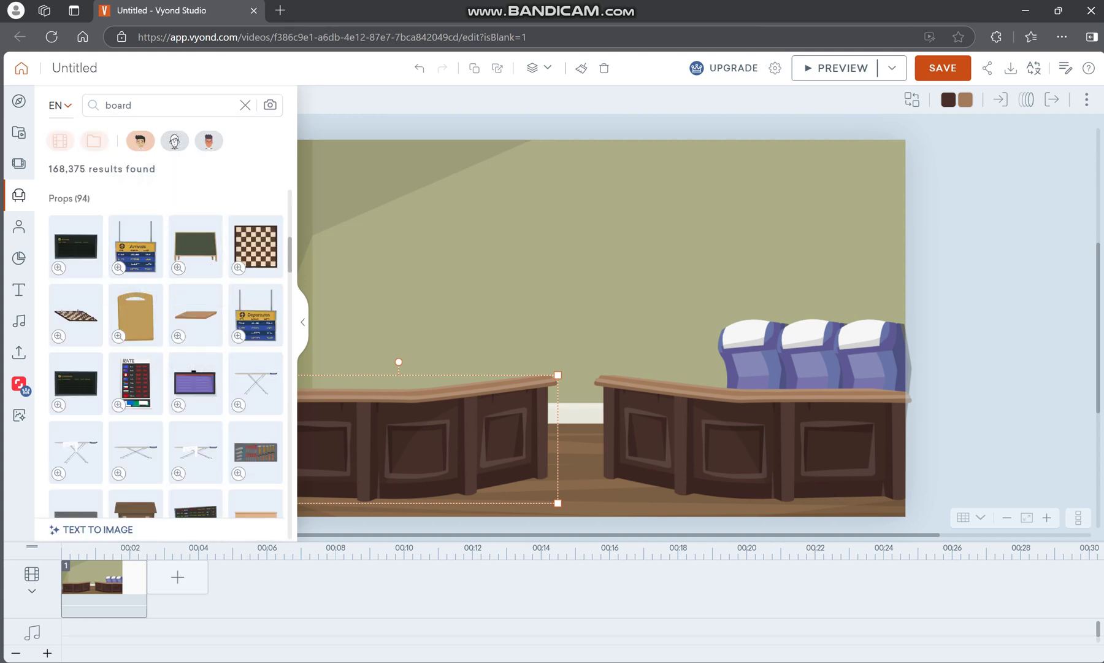
Search the props for "chalkboard" and place the Blackboard with written sums on the wall above the left bar table.
double_click(119, 104)
text(chal)
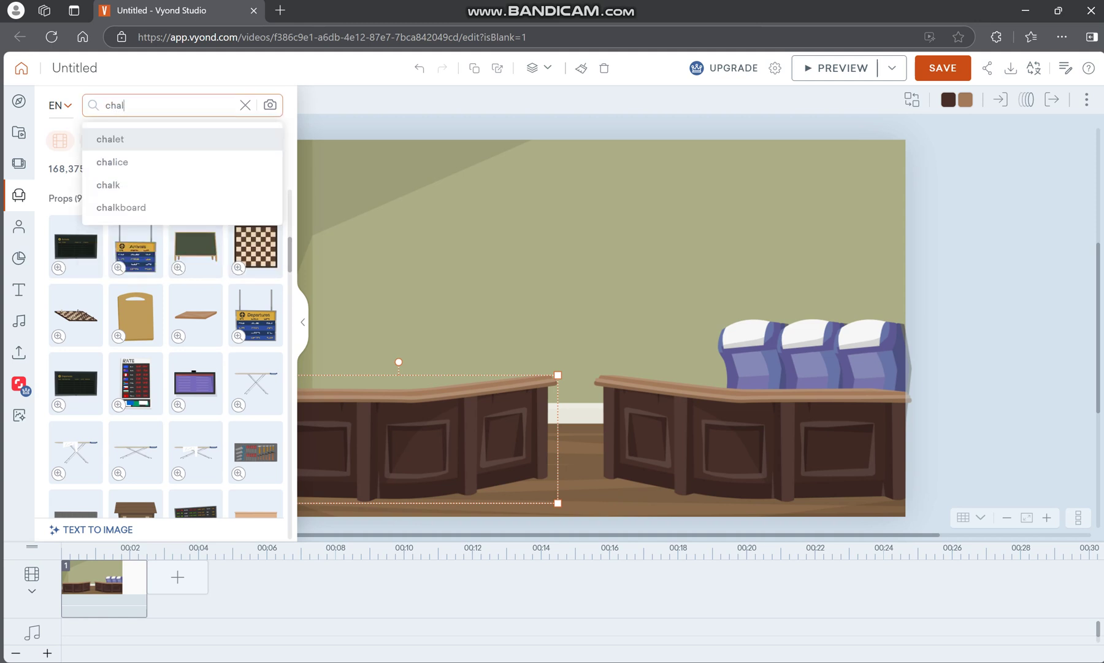
key(Down)
key(Down)
key(Down)
key(Return)
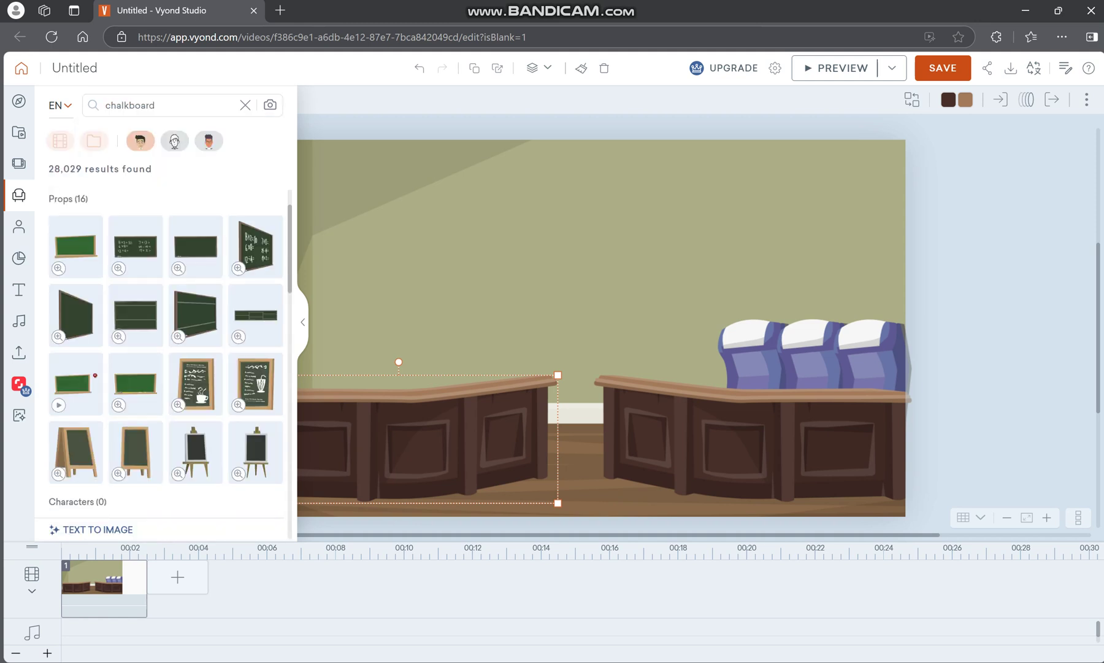
drag(136, 245, 463, 248)
key(Escape)
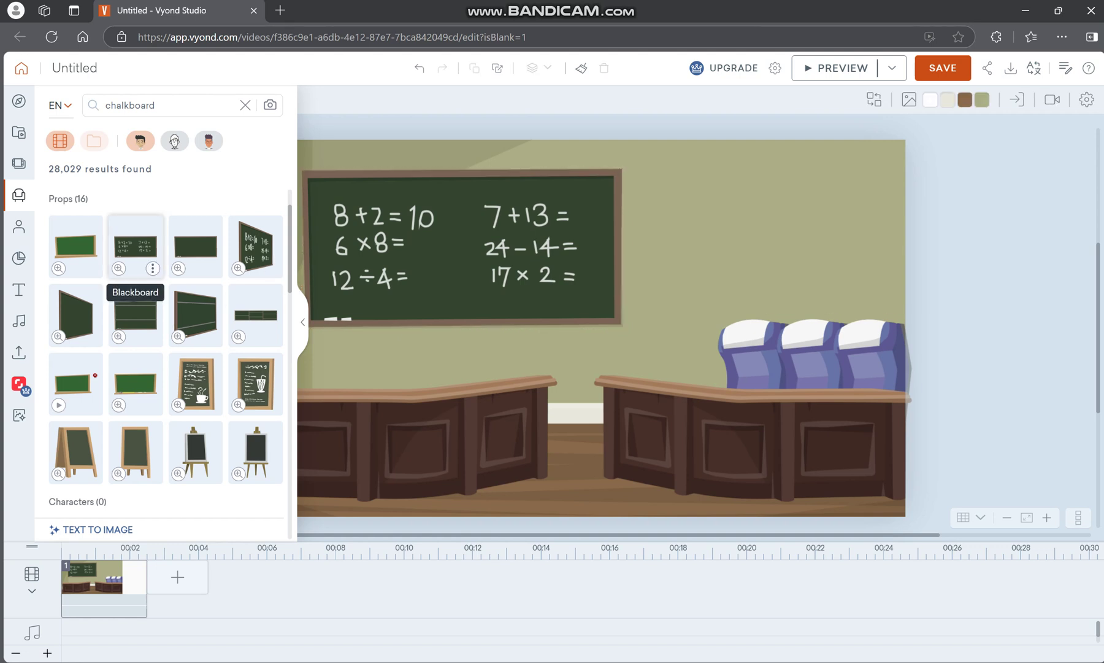
Switch to the character library and clear the "chalkboard" search.
click(18, 226)
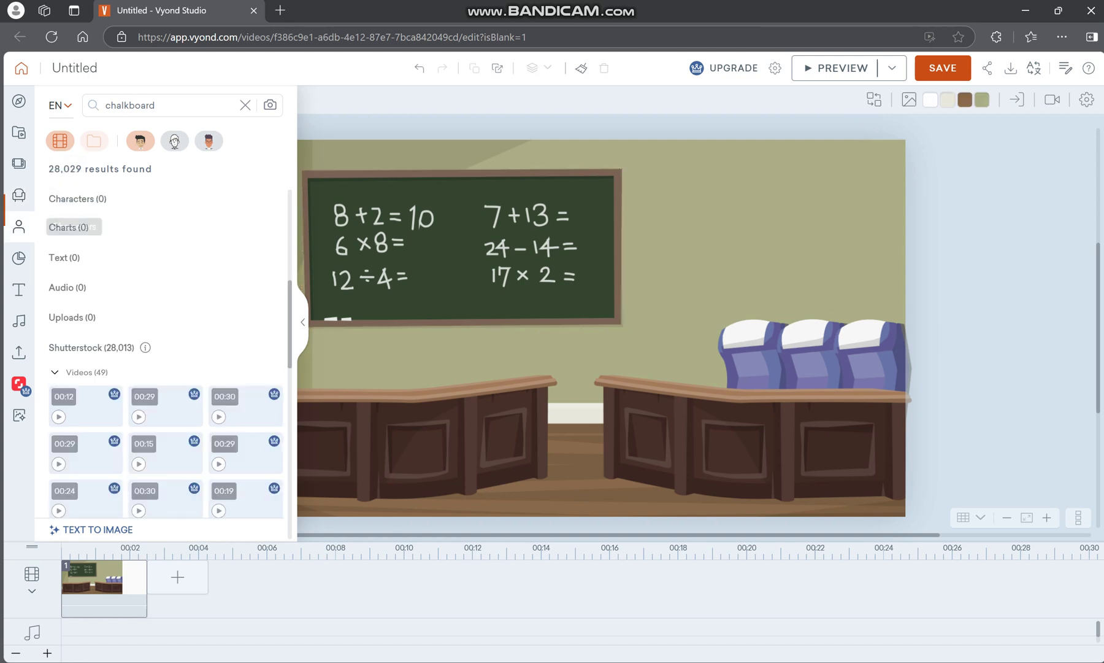
double_click(130, 105)
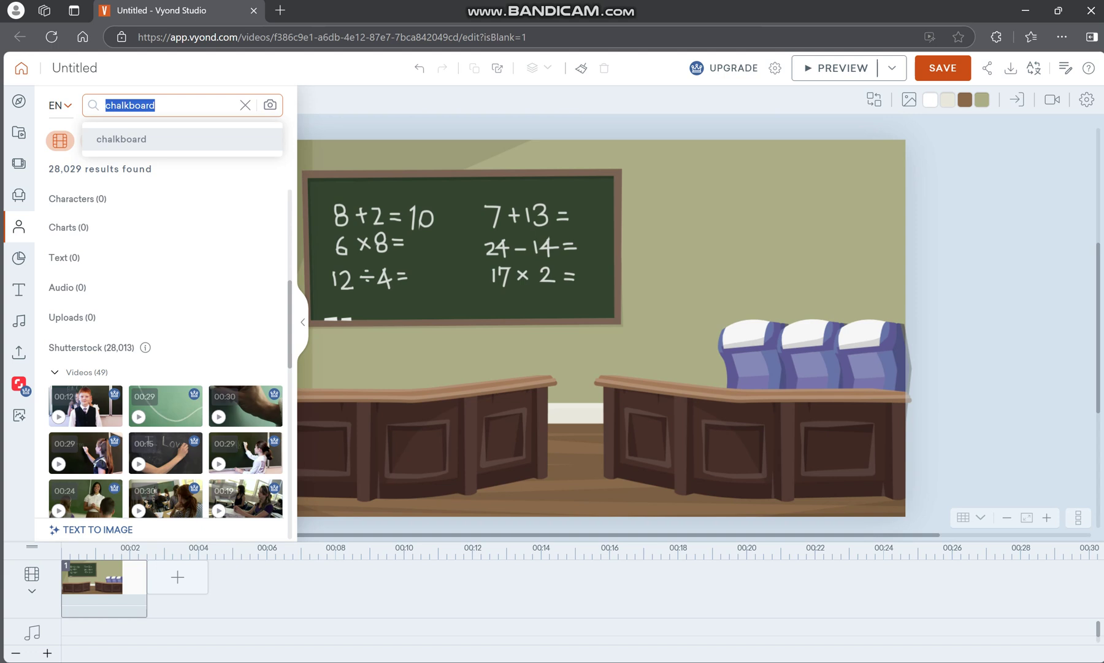
text(ca)
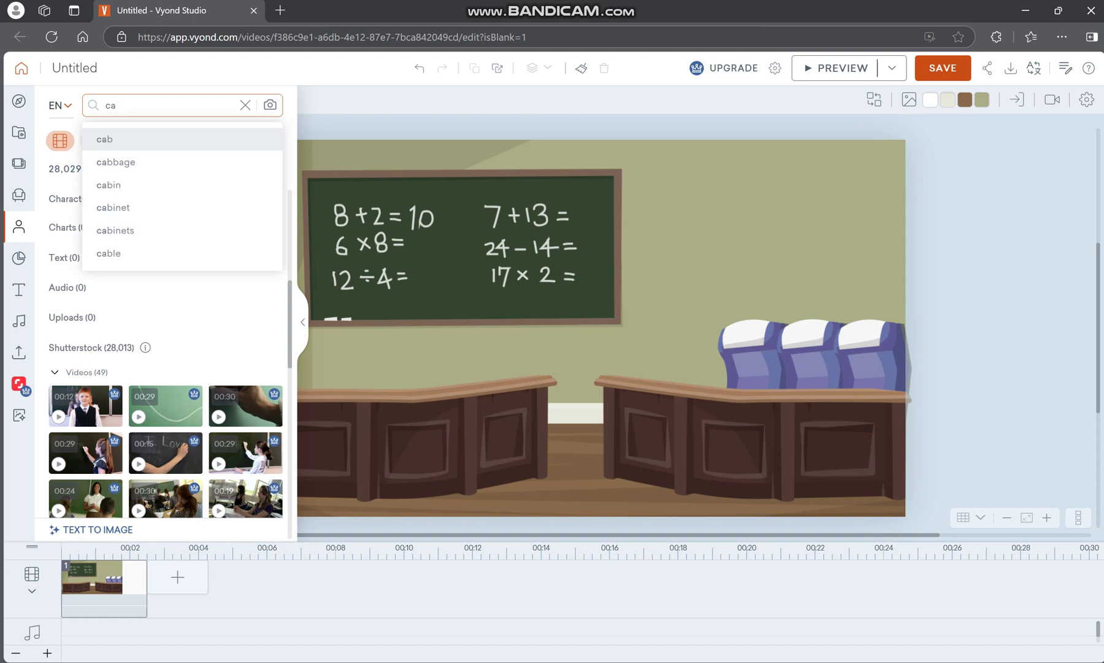
text(sua)
key(BackSpace)
key(BackSpace)
click(246, 105)
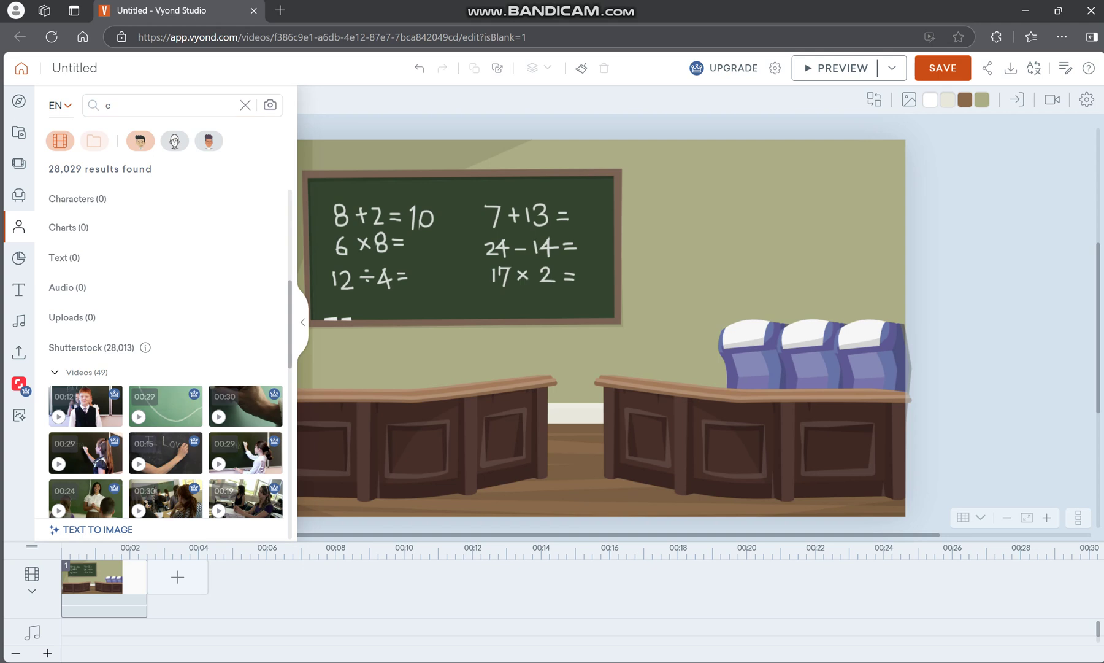
Add the brown-haired Tourist in a plaid shirt from the Business Friendly Travel characters and place him at the leftmost airplane seat.
click(153, 256)
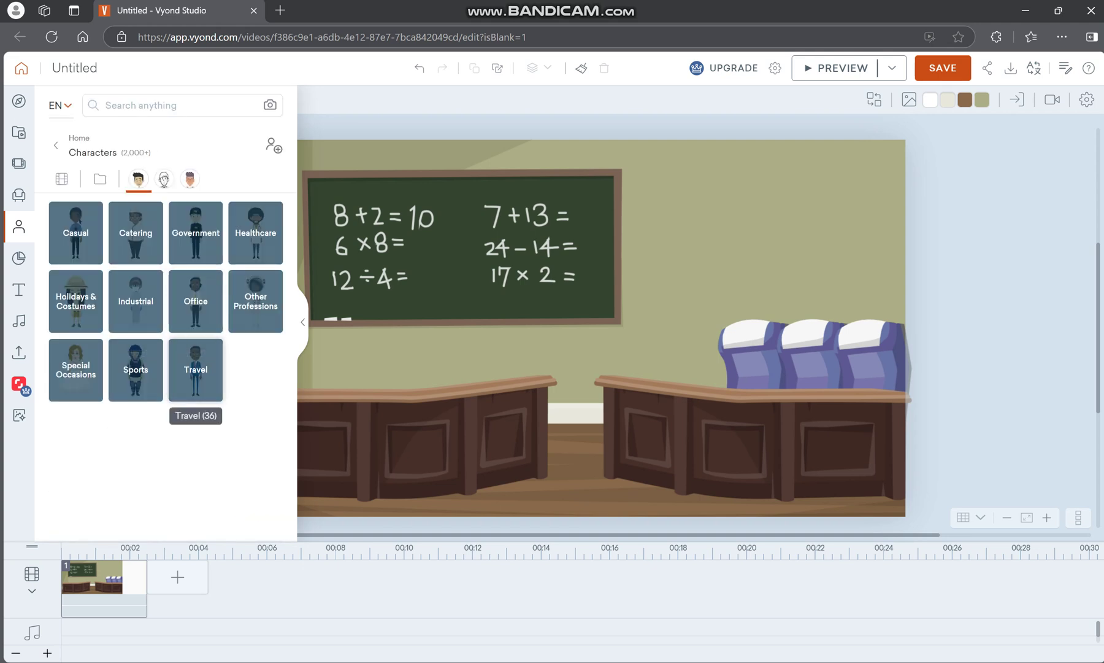
click(196, 368)
scroll(196, 368, down, 1)
scroll(196, 368, down, 5)
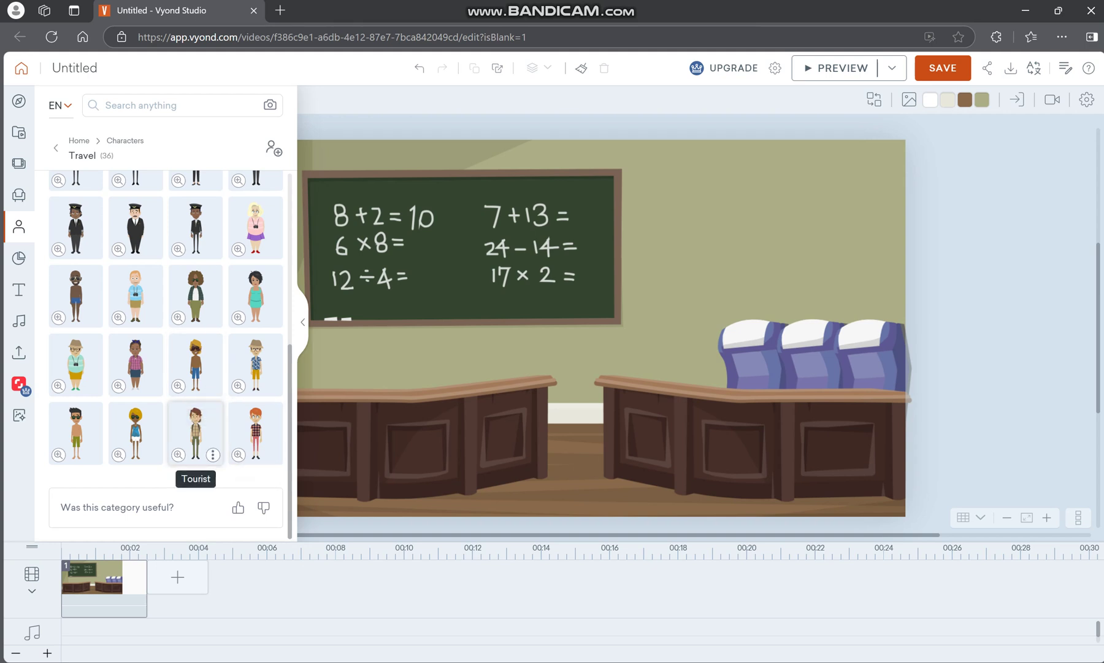
click(196, 430)
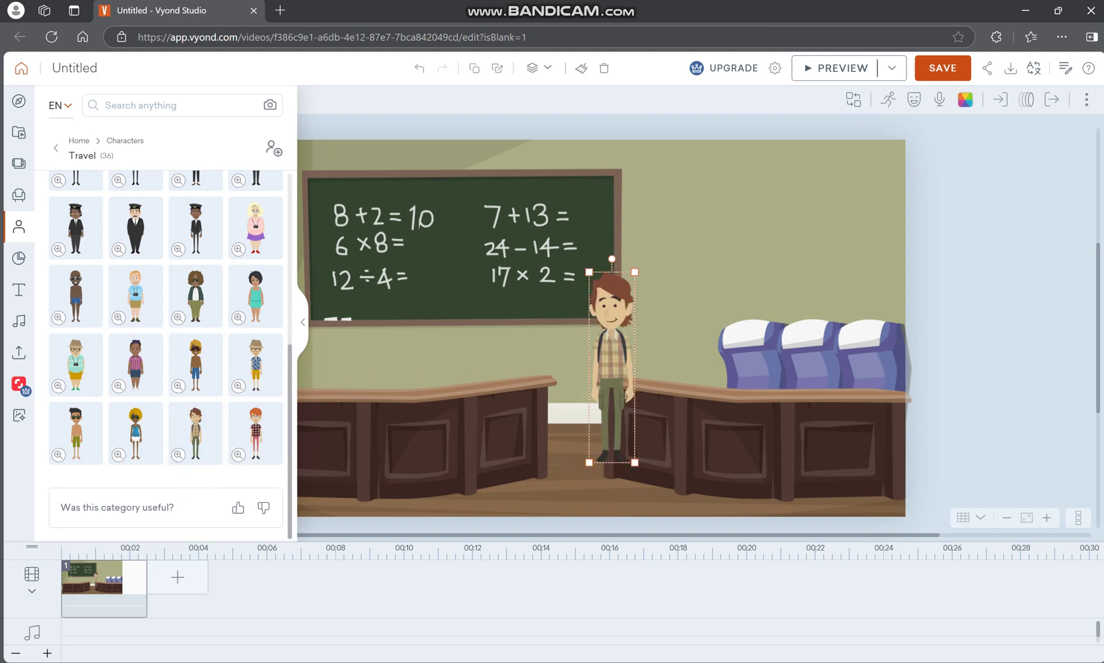
drag(612, 368, 718, 368)
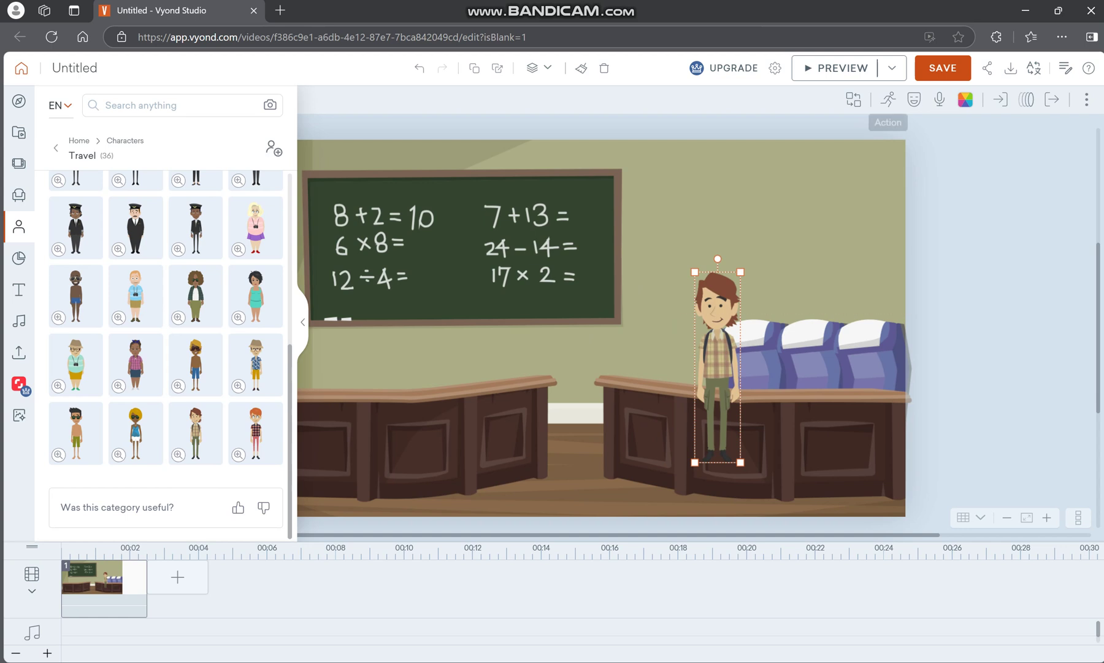
Search the tourist's actions for "sit" and apply a sitting pose.
click(887, 99)
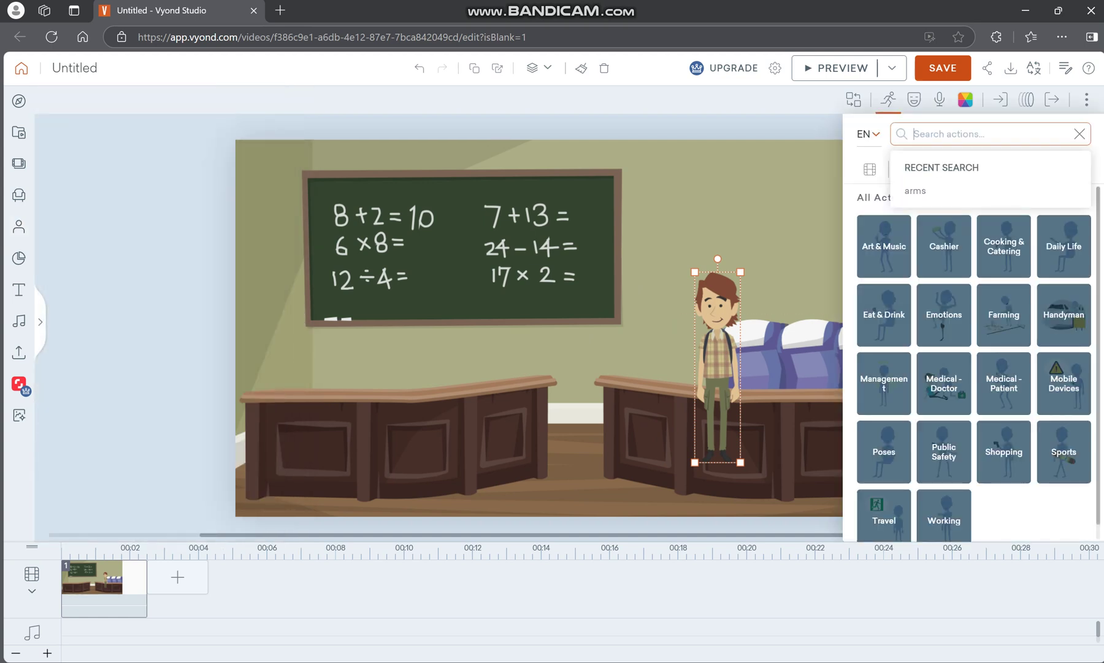
text(sit)
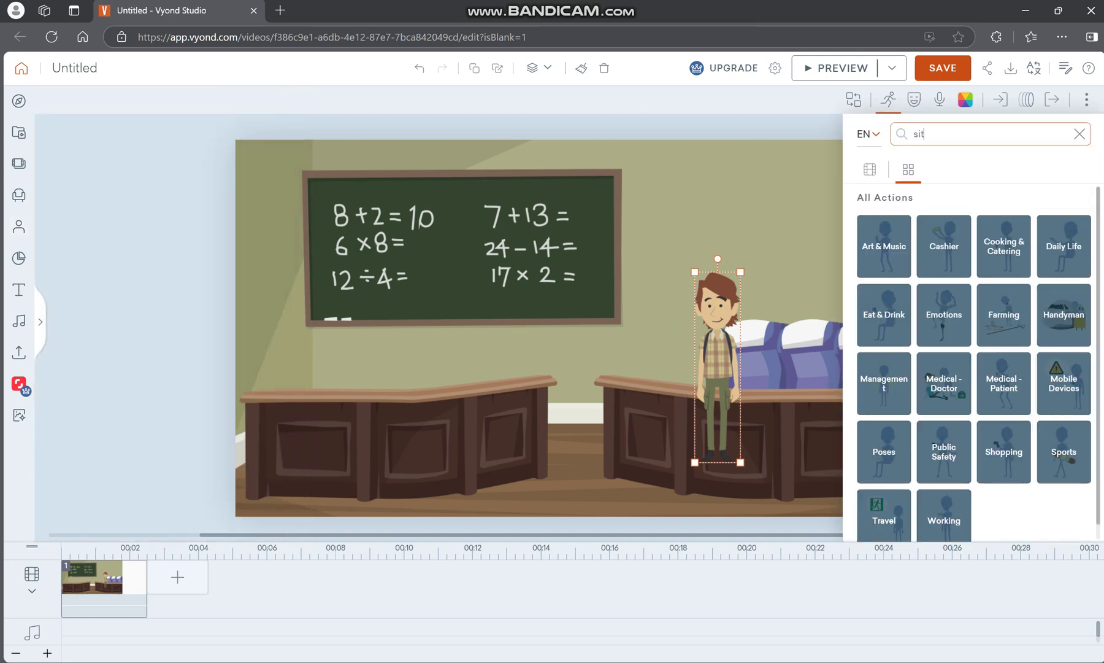
click(883, 344)
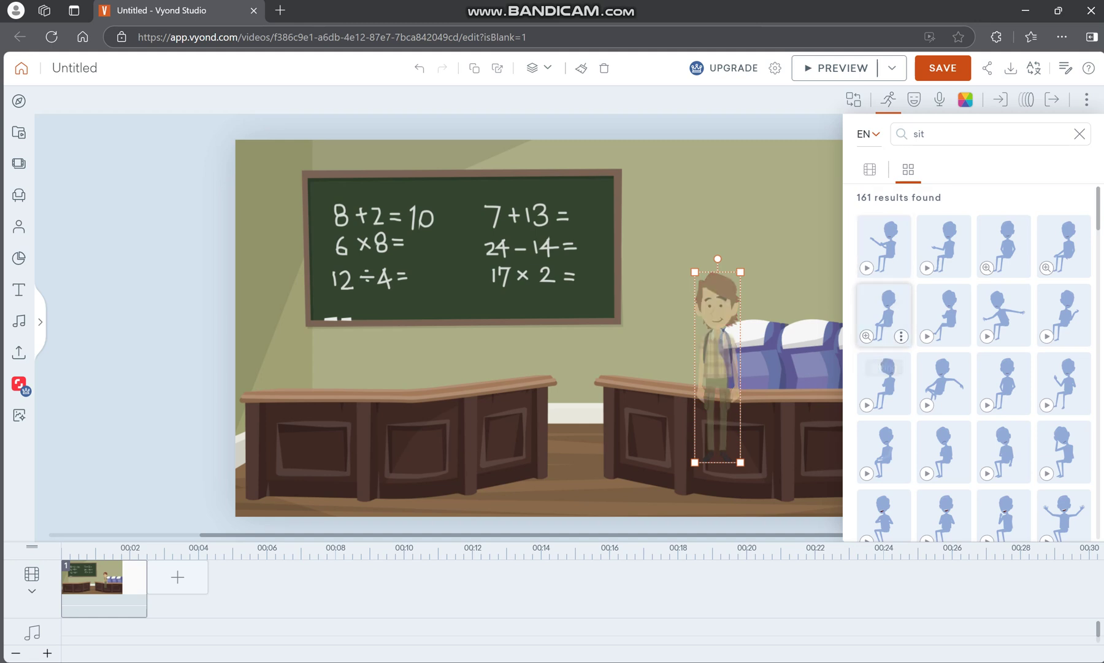
Send the seated tourist to the back of the scene's layer order.
click(1086, 99)
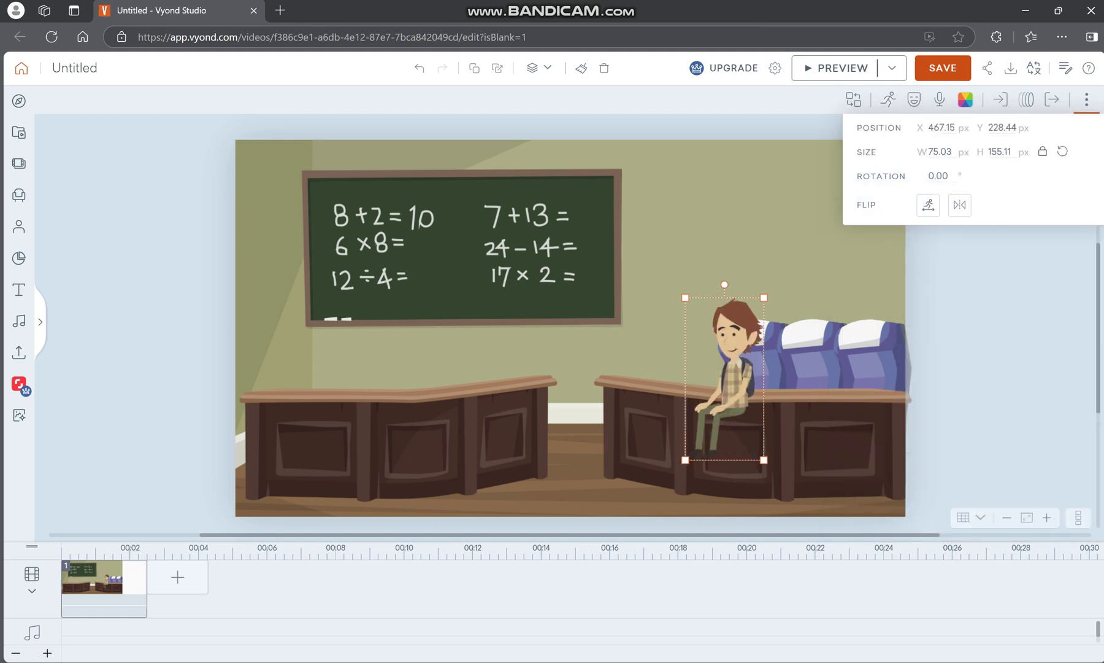
right_click(741, 329)
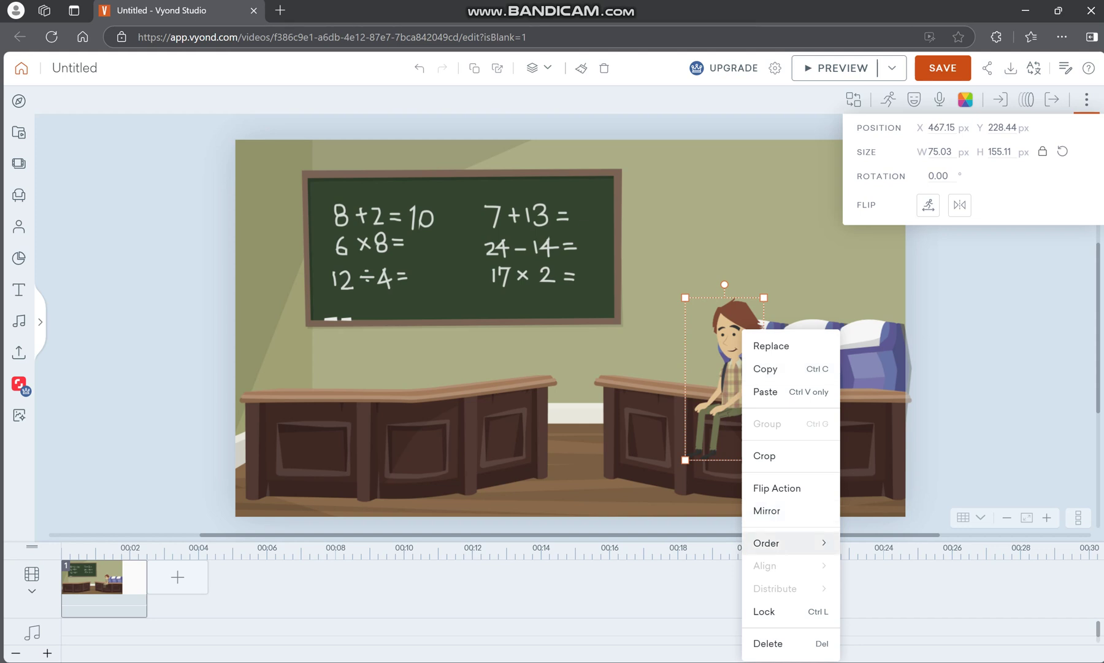
mouse_move(789, 542)
click(882, 617)
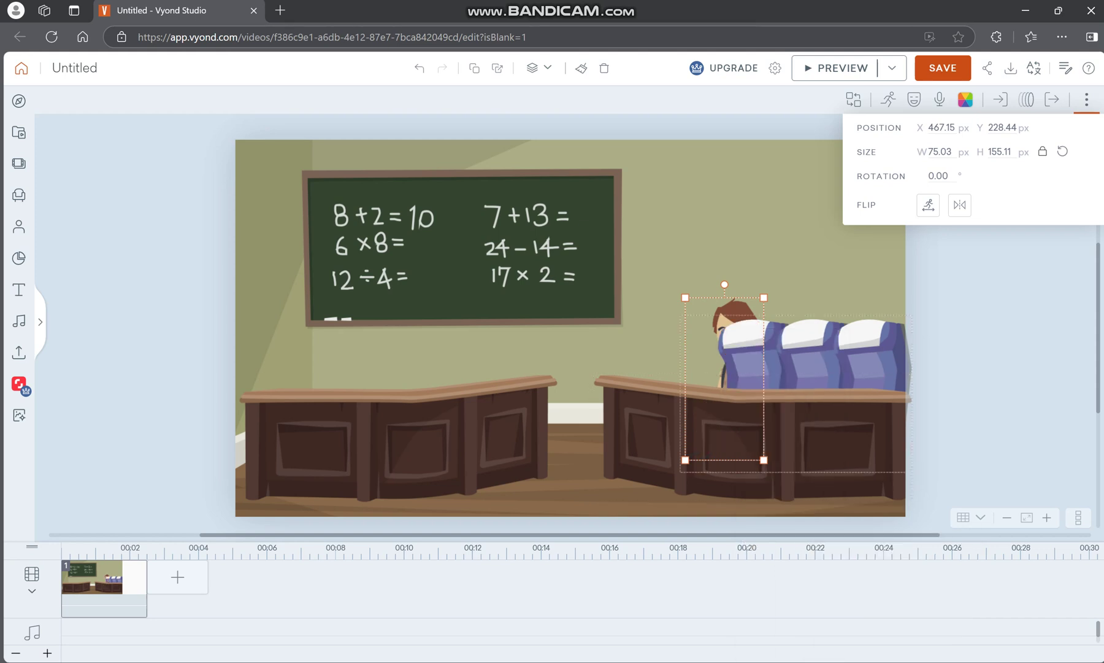
click(809, 362)
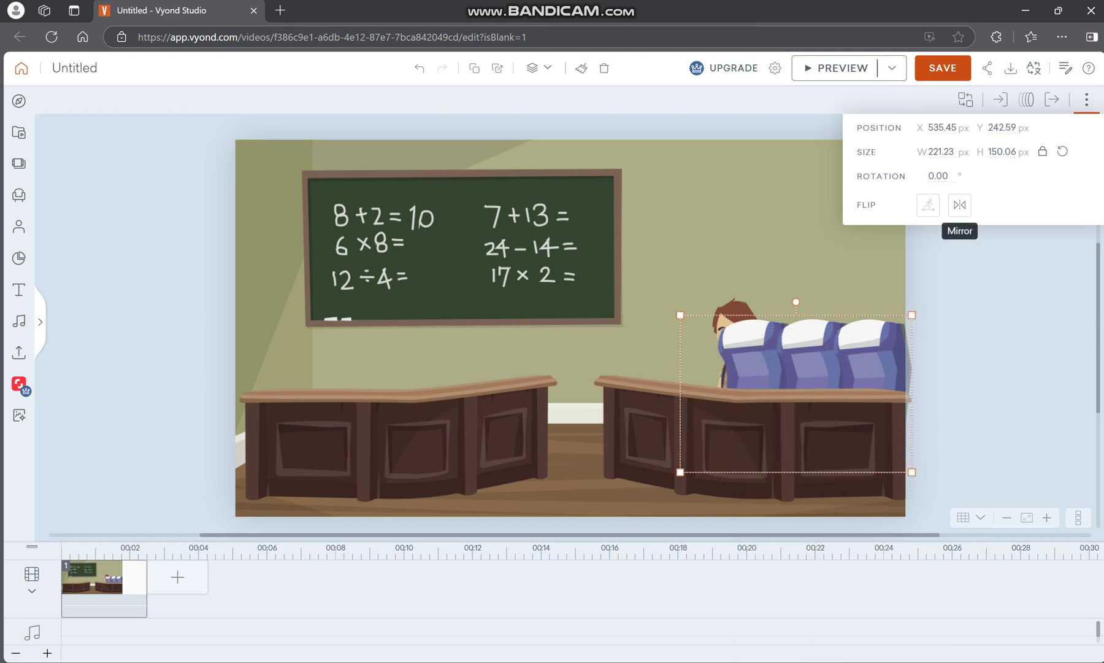
right_click(824, 326)
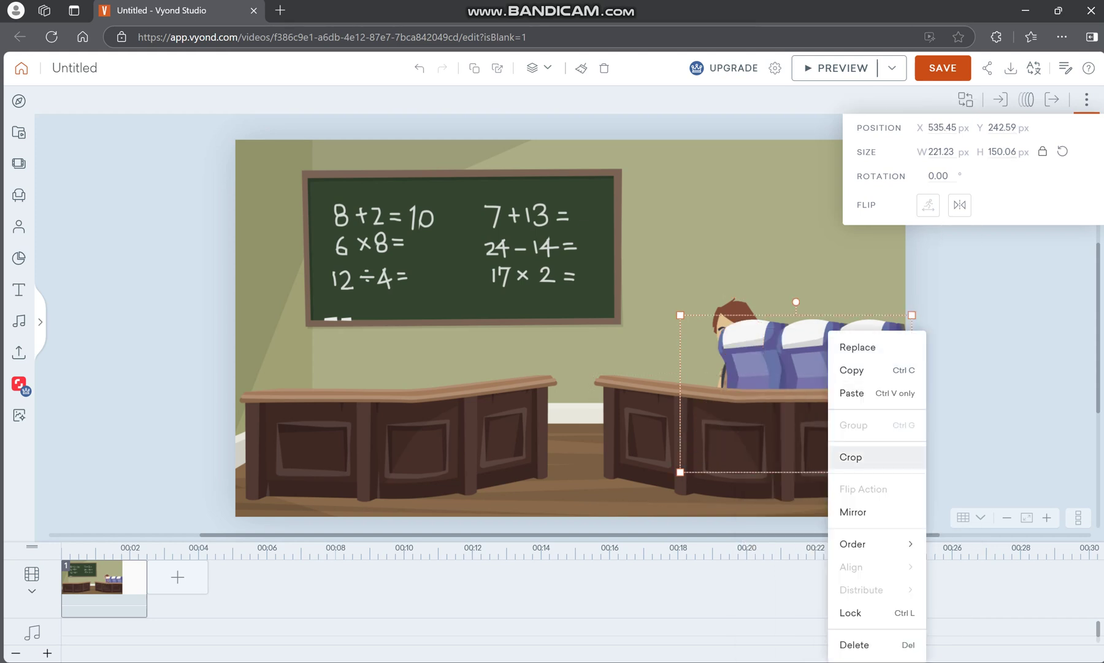
click(847, 612)
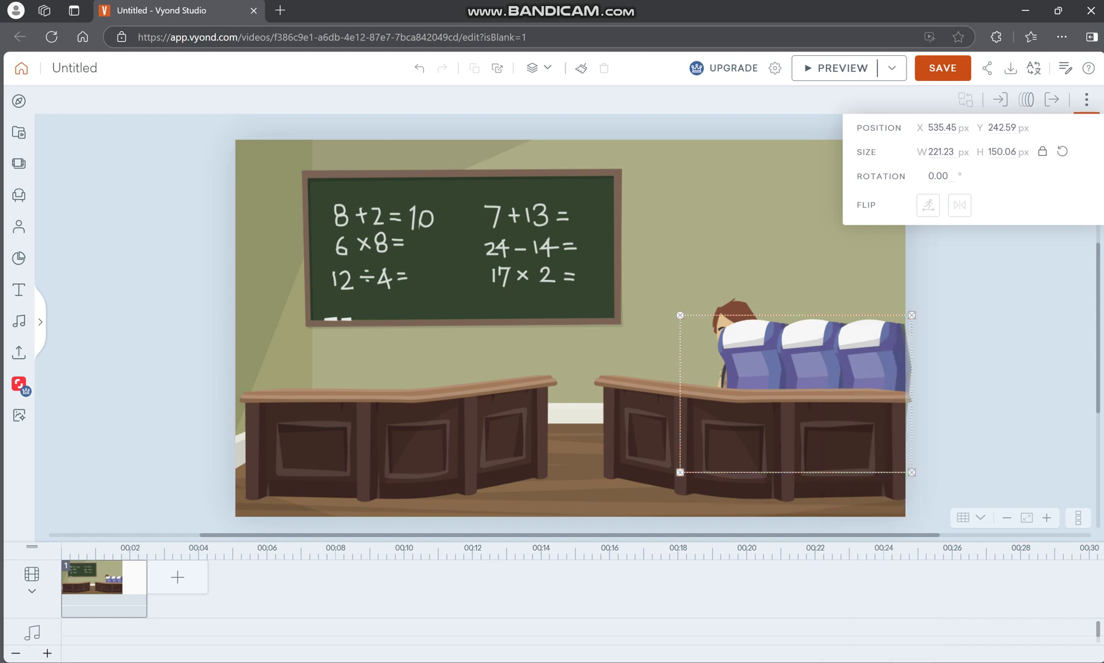
right_click(801, 326)
click(831, 614)
Send the airplane seats to the back, behind the seated tourist, and deselect them.
right_click(820, 325)
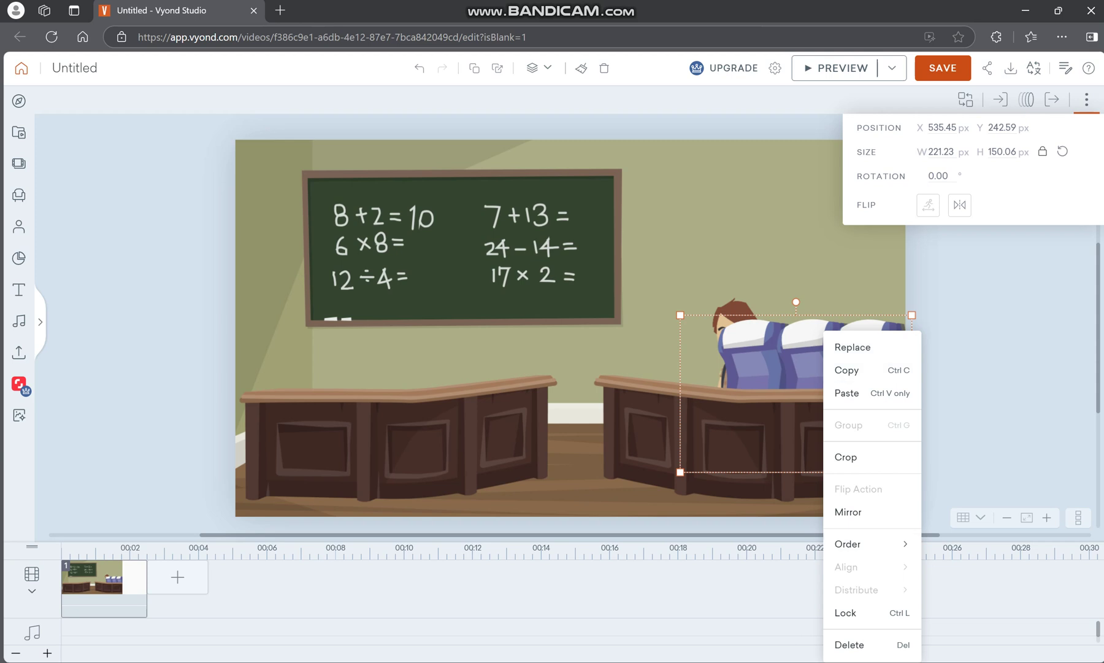
mouse_move(871, 544)
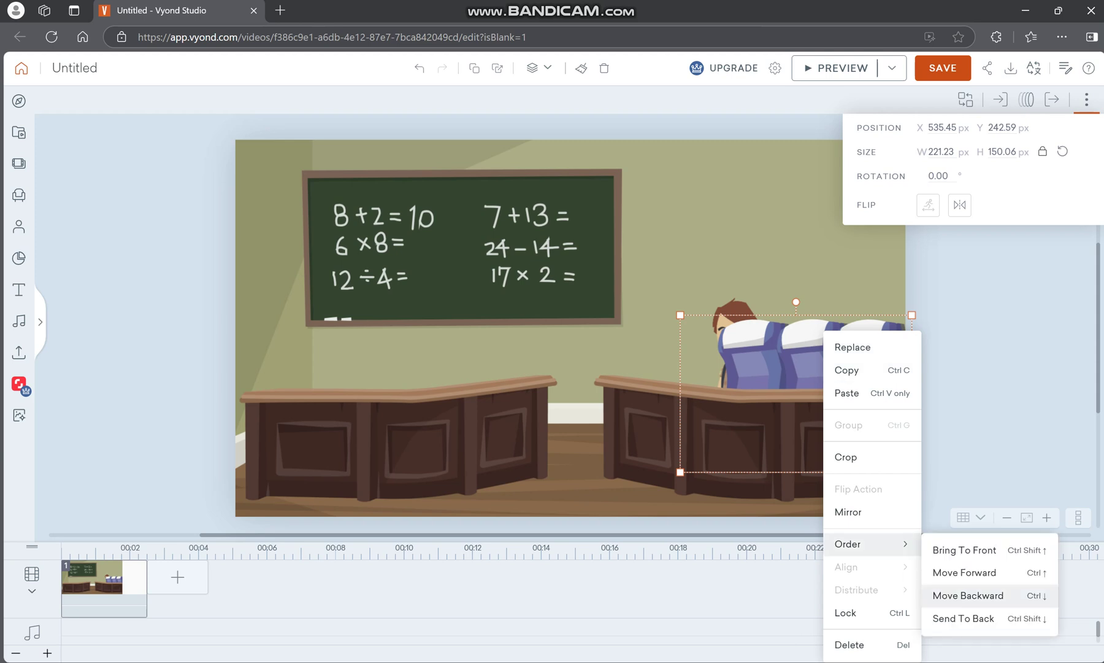
click(963, 617)
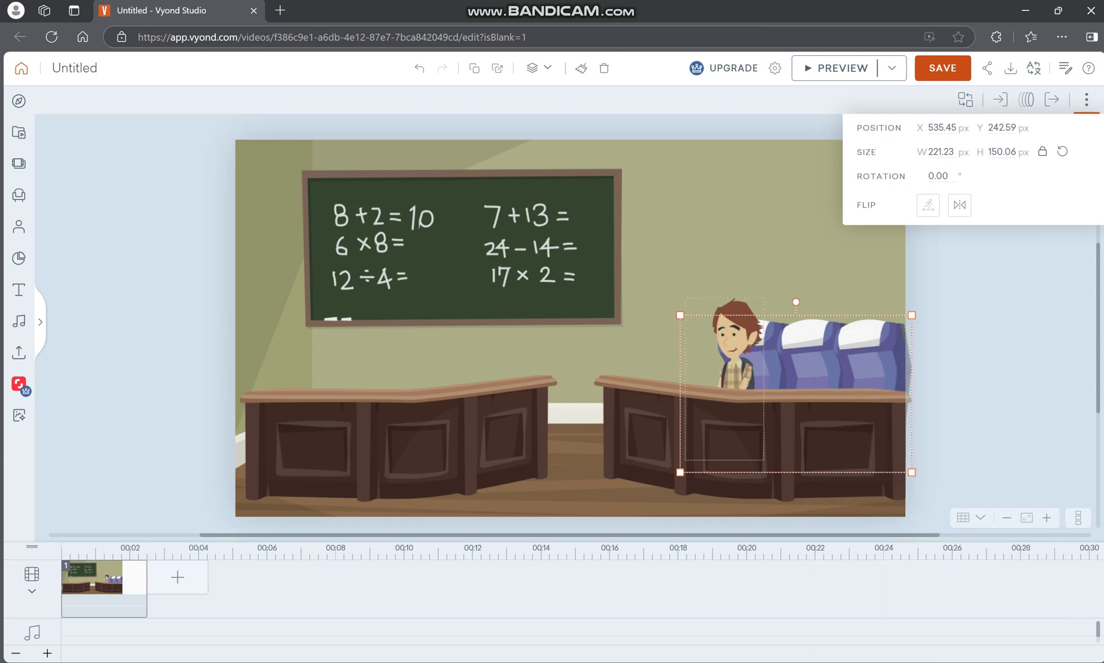
key(Escape)
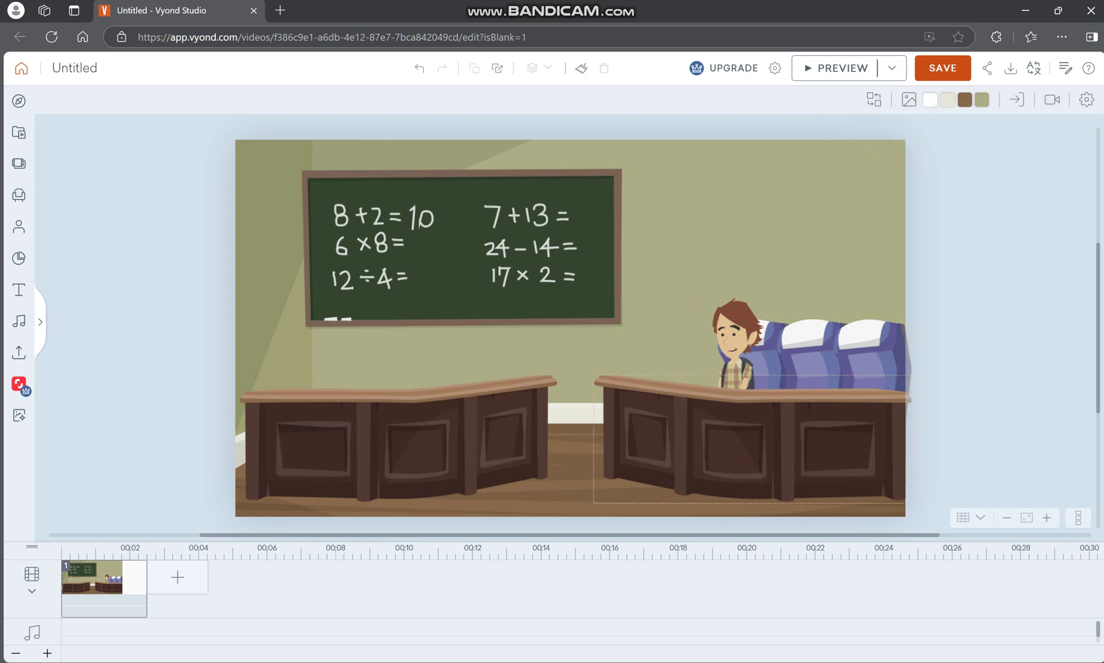
Add the black-haired man with glasses and a green shirt from the Business Friendly Casual characters, in front of the bar table by the seats.
click(19, 226)
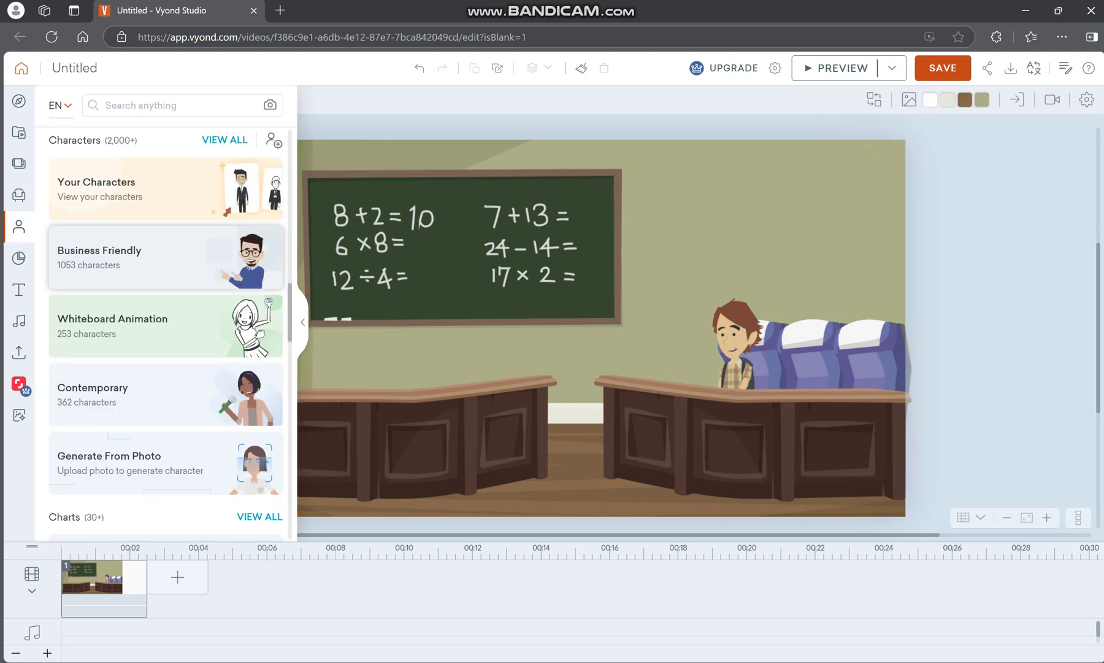
click(123, 258)
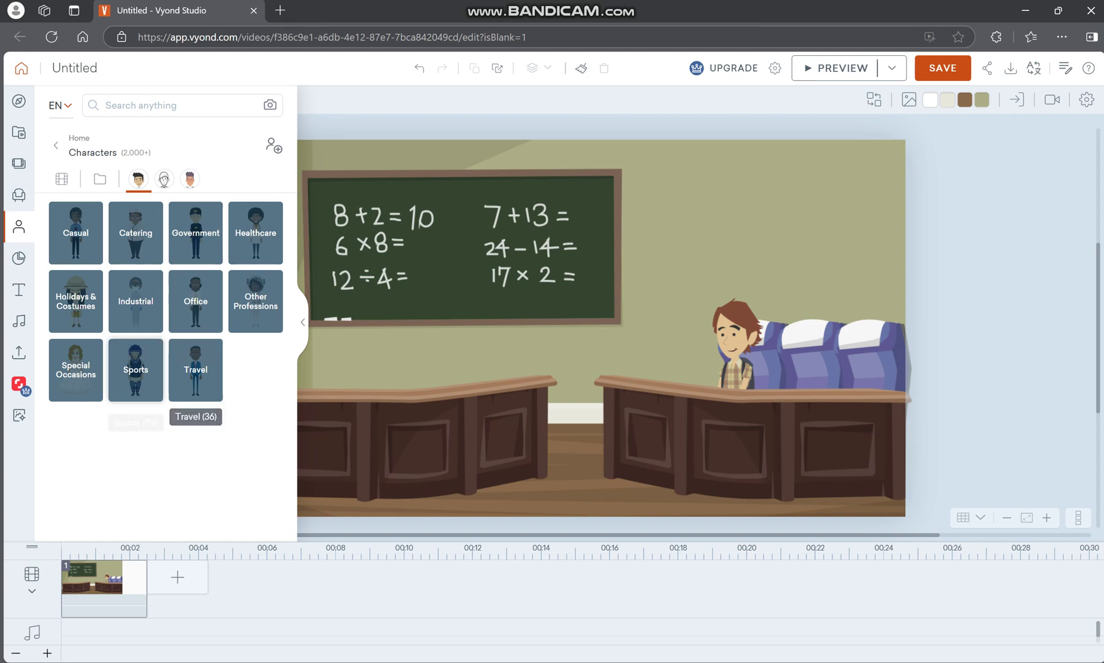
click(75, 233)
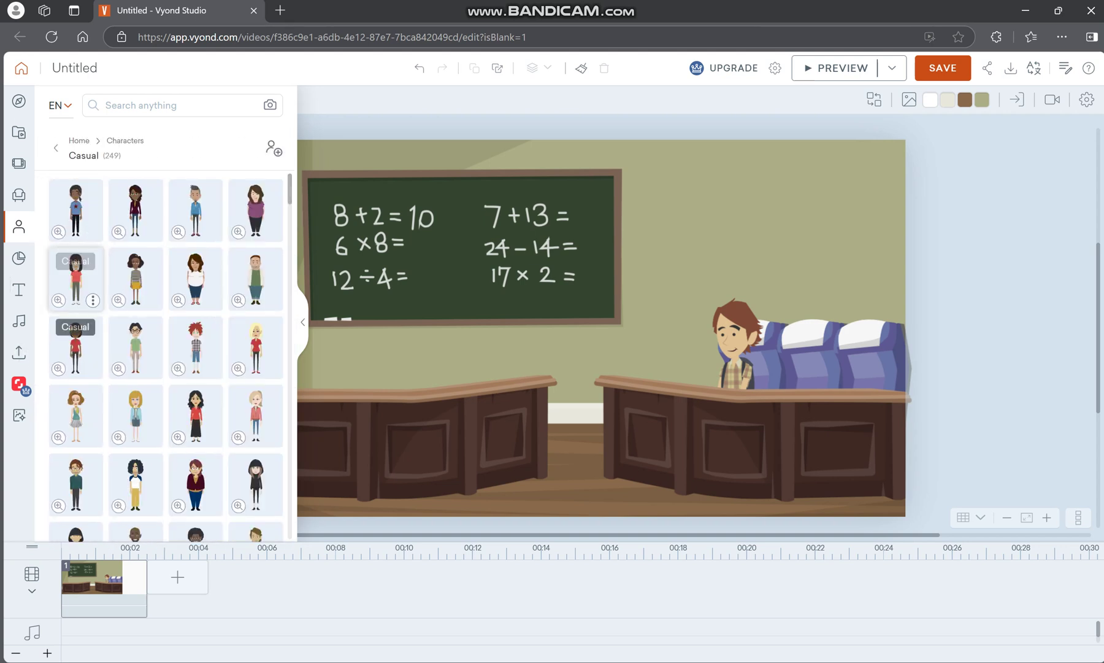
click(135, 347)
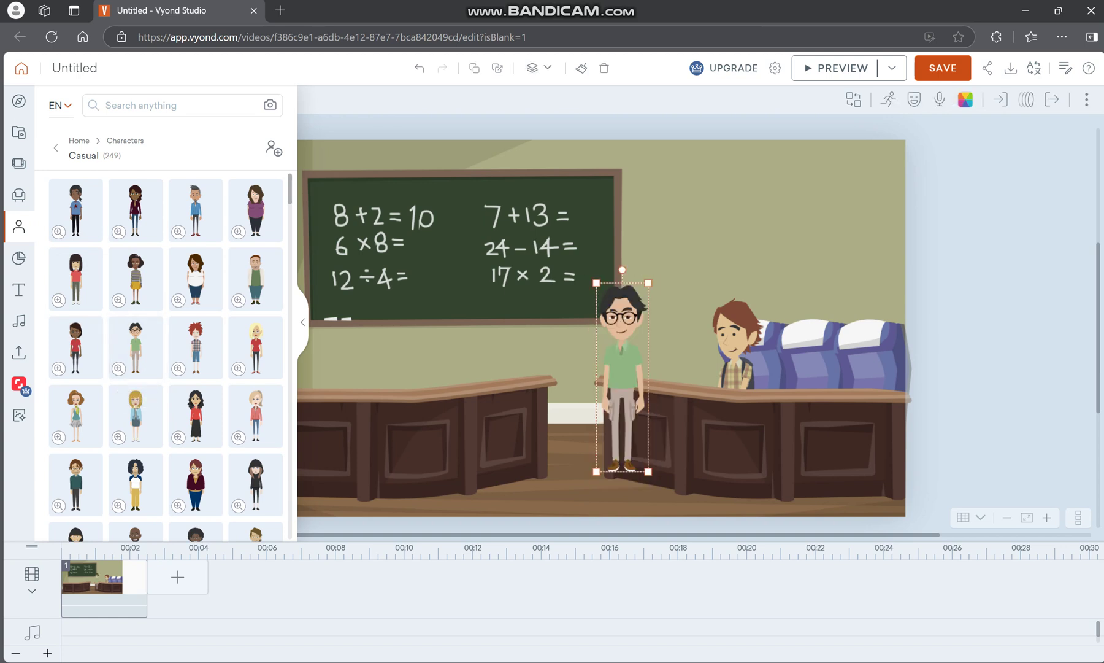
drag(622, 377, 627, 379)
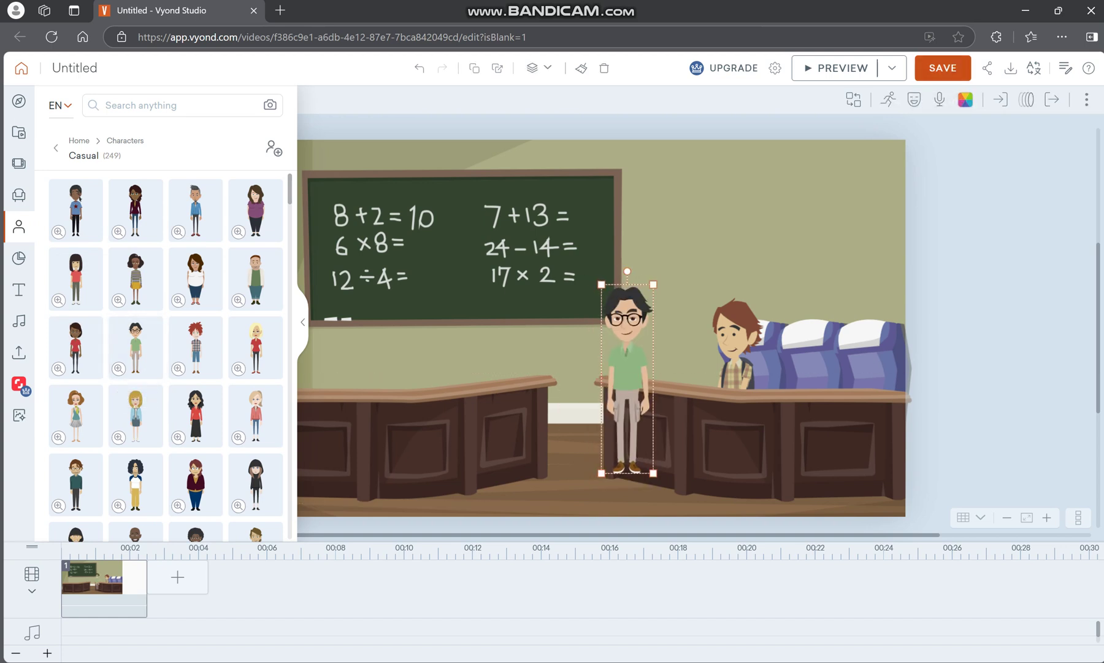
Search the man's actions for "cross legs", apply the reclined cross-legged sitting pose, and place him at the middle airplane seat.
click(889, 99)
double_click(917, 134)
text(c)
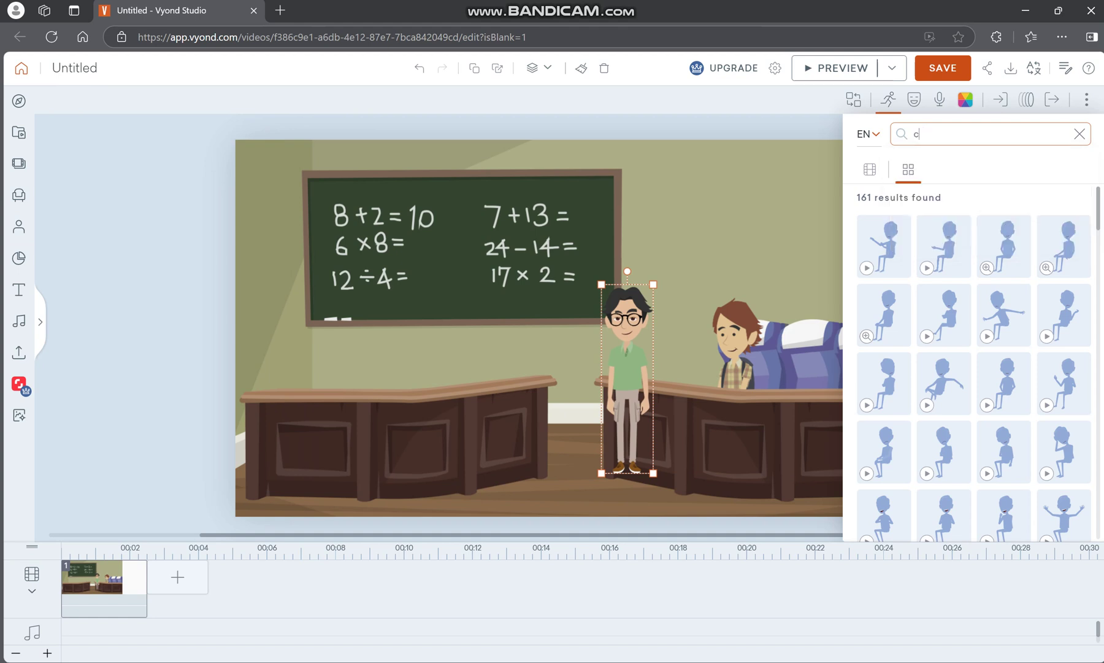
text(r)
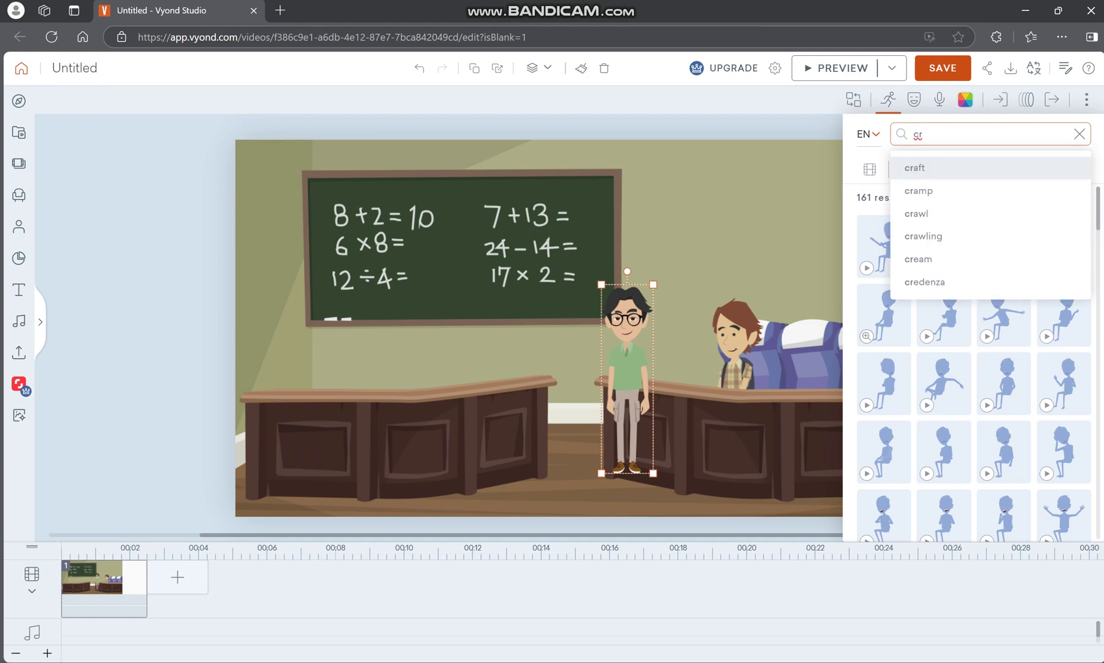
text(s)
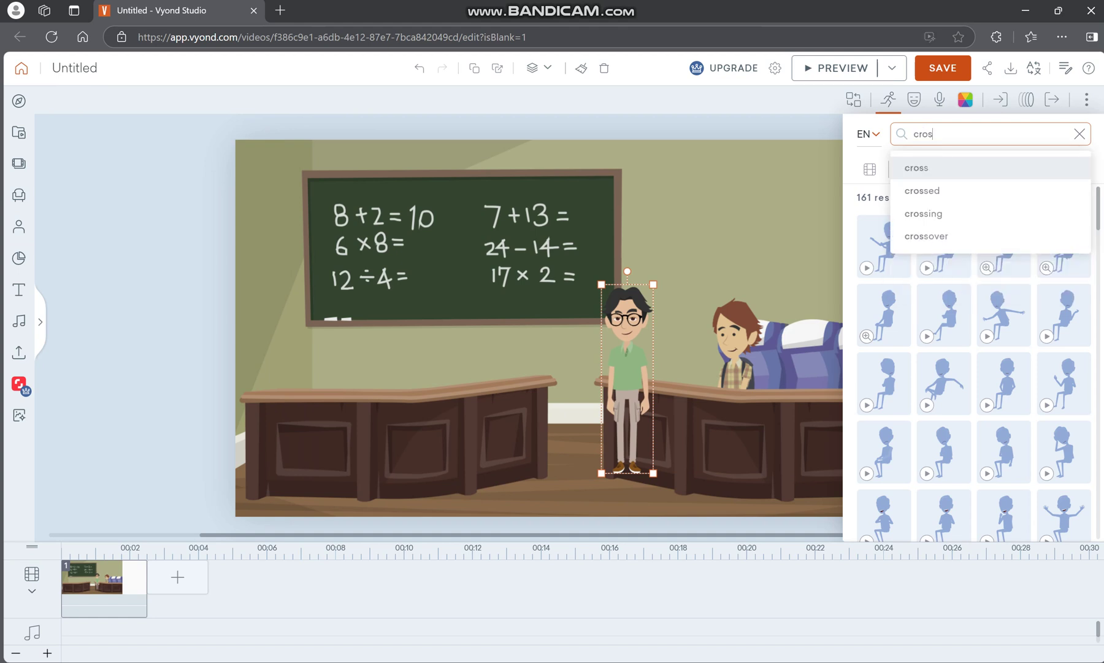
text(s legs)
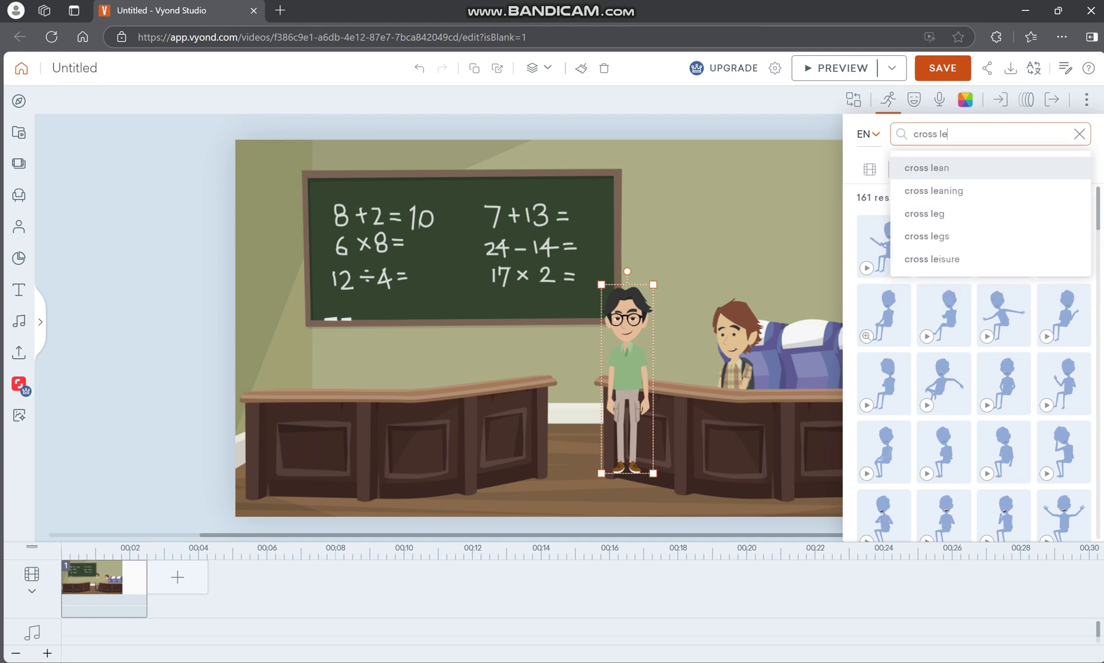
key(Return)
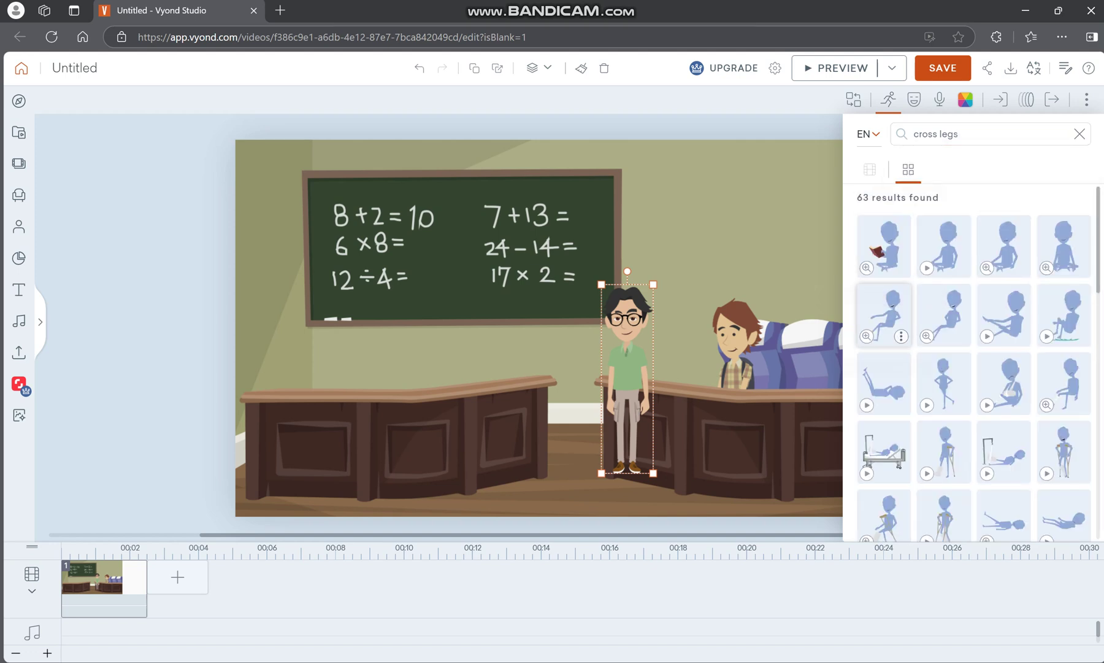
click(883, 313)
drag(638, 399, 795, 386)
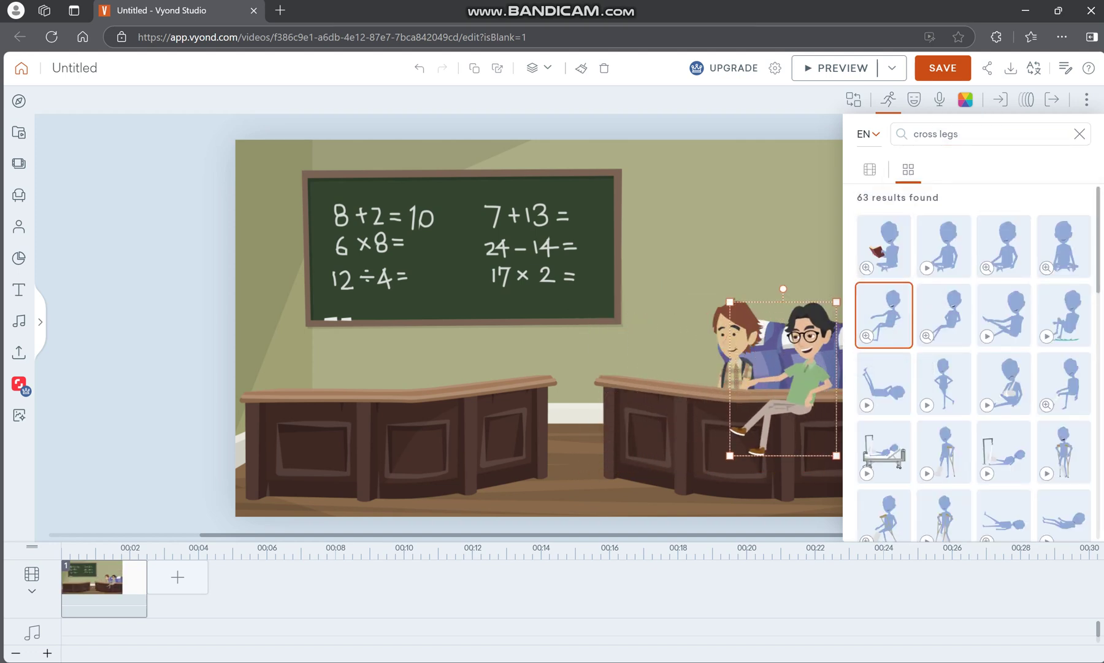
Send the seated man with glasses to the back of the scene's layer order.
right_click(804, 331)
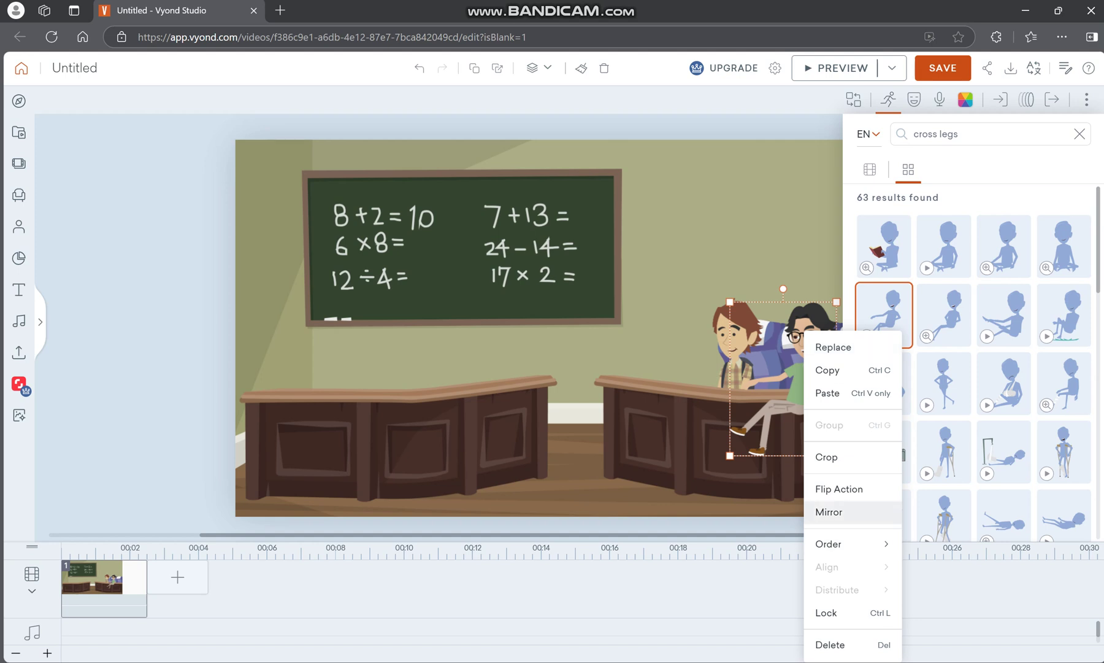
mouse_move(846, 544)
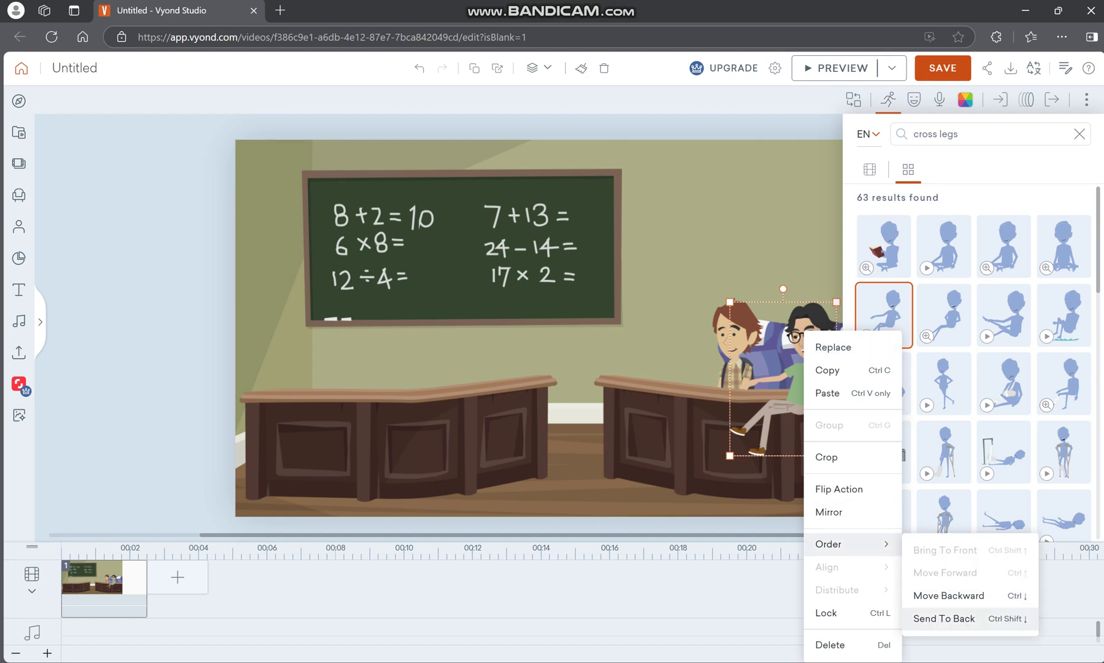
click(944, 618)
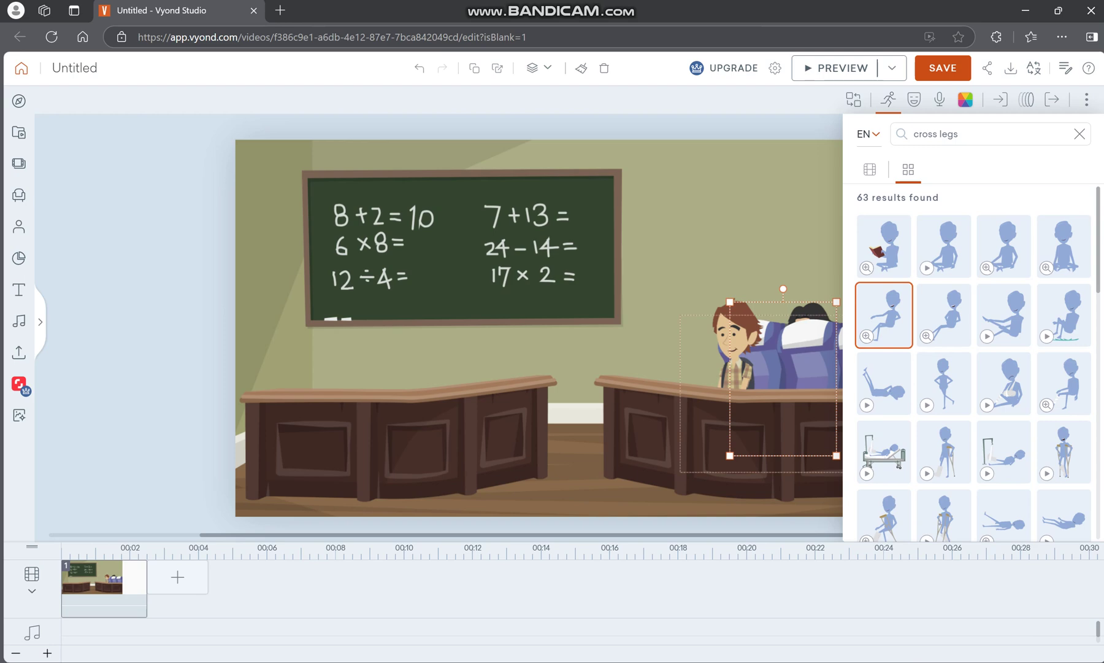
Send the airplane seats to the back behind the man with glasses, and move him to the rightmost seat.
click(809, 355)
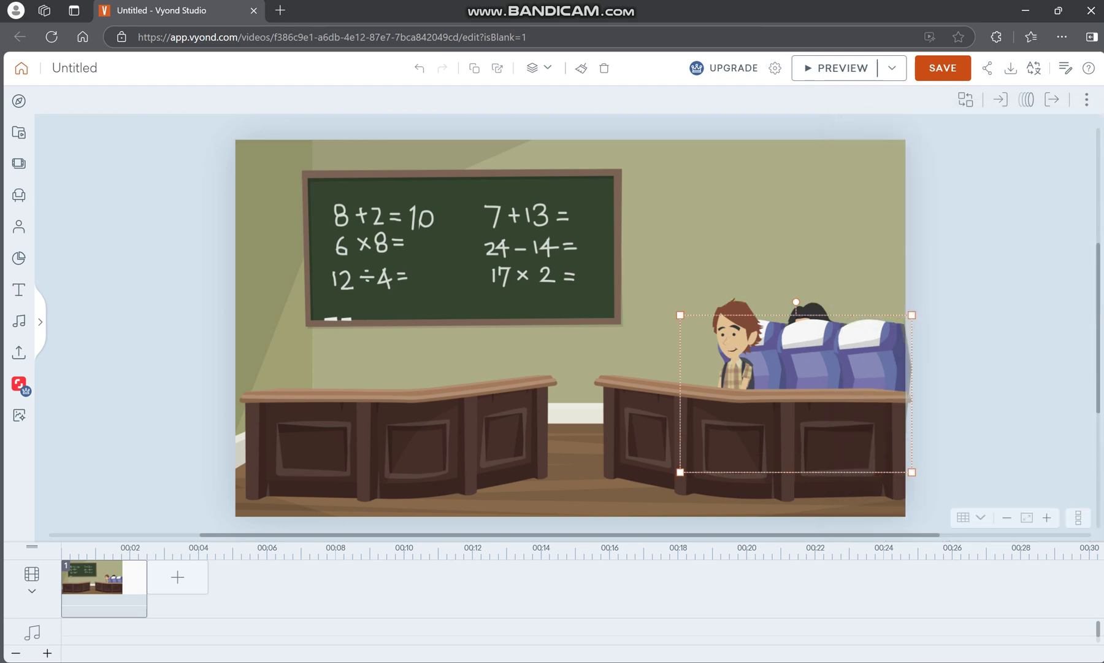
right_click(859, 344)
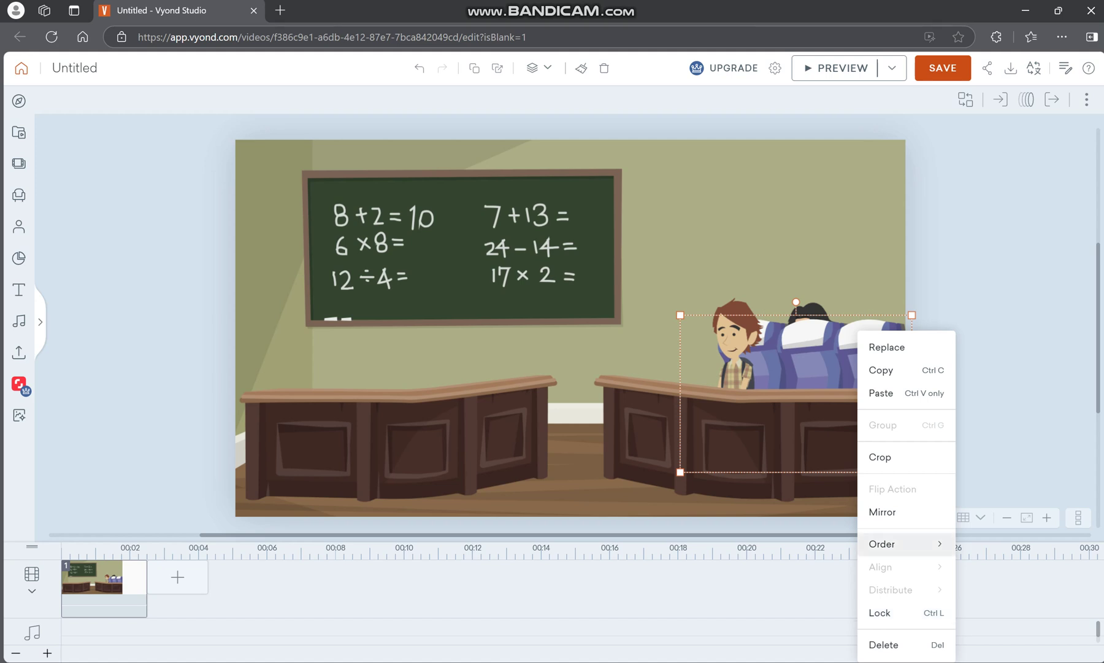
mouse_move(902, 543)
click(998, 618)
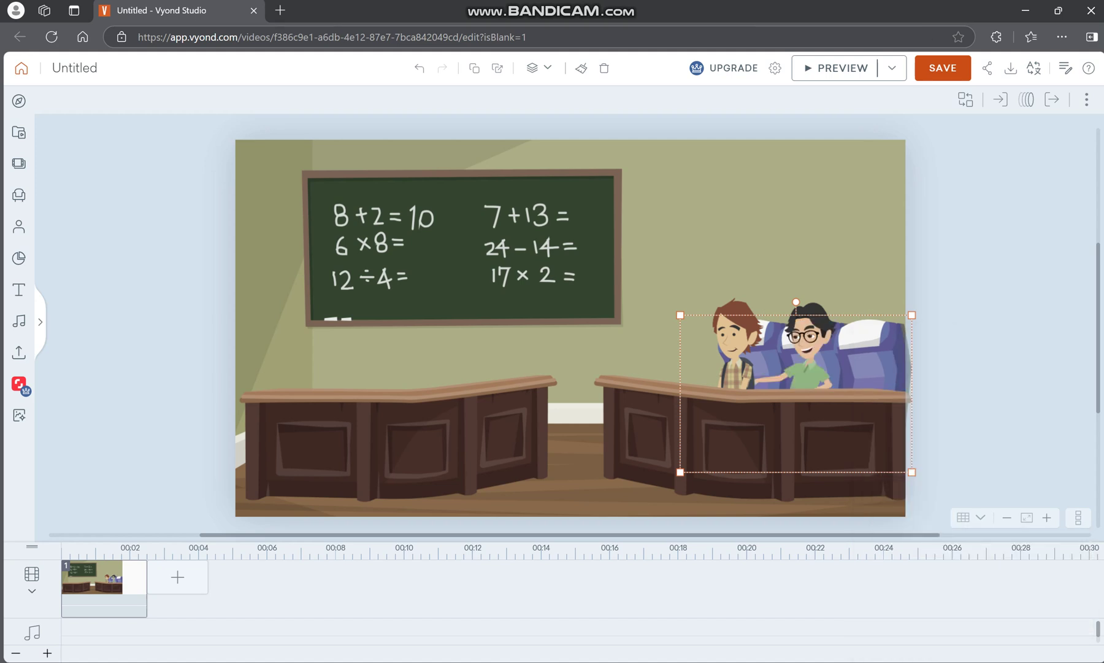
drag(807, 353, 865, 361)
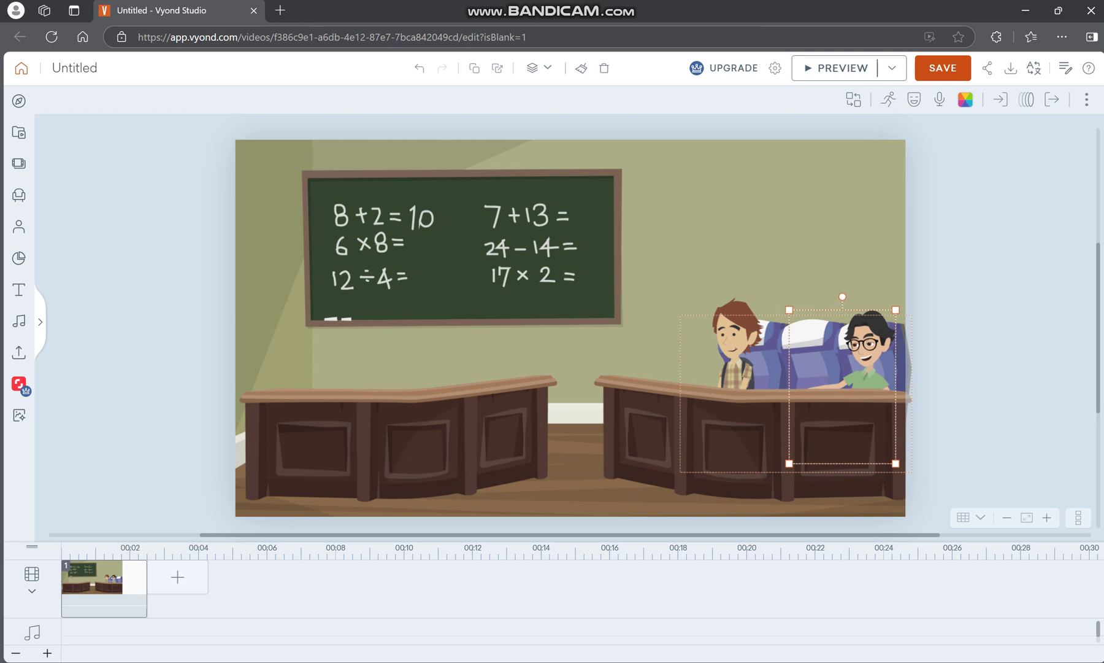
key(Escape)
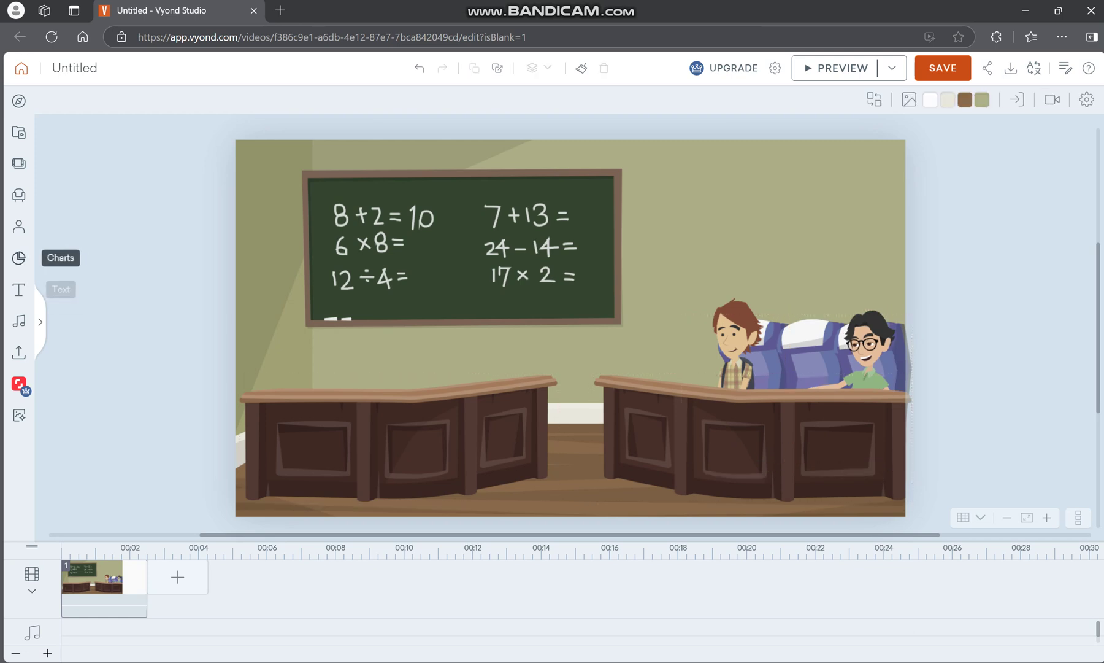
Add the blonde woman in a red shirt from the Business Friendly Casual characters and place her between the two seated men.
click(18, 227)
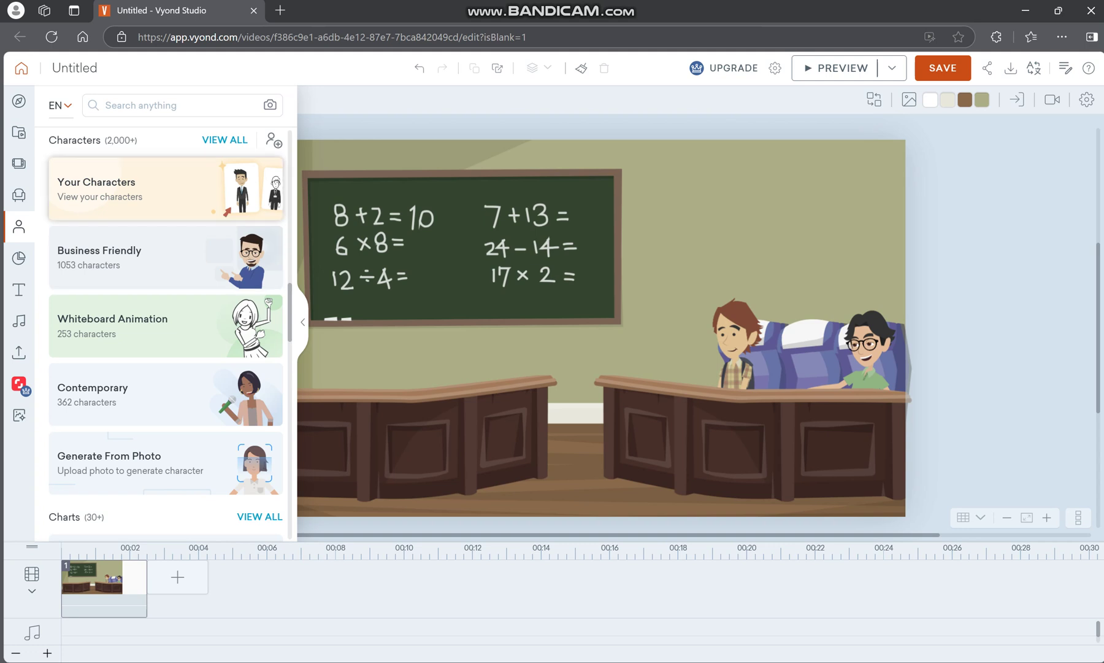
click(135, 249)
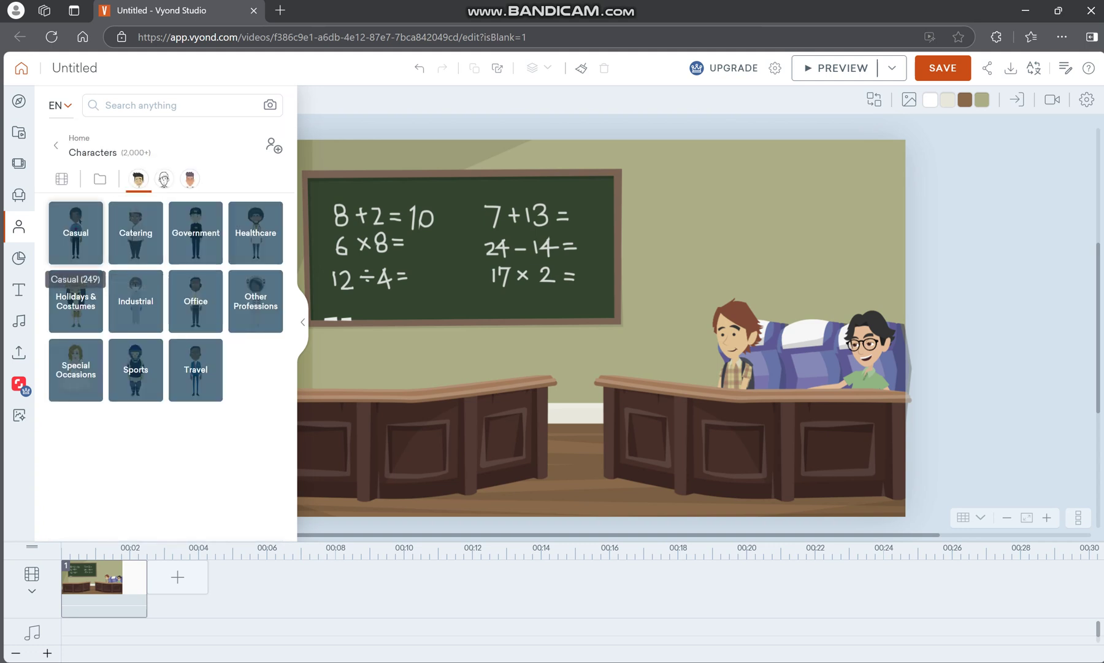
click(75, 261)
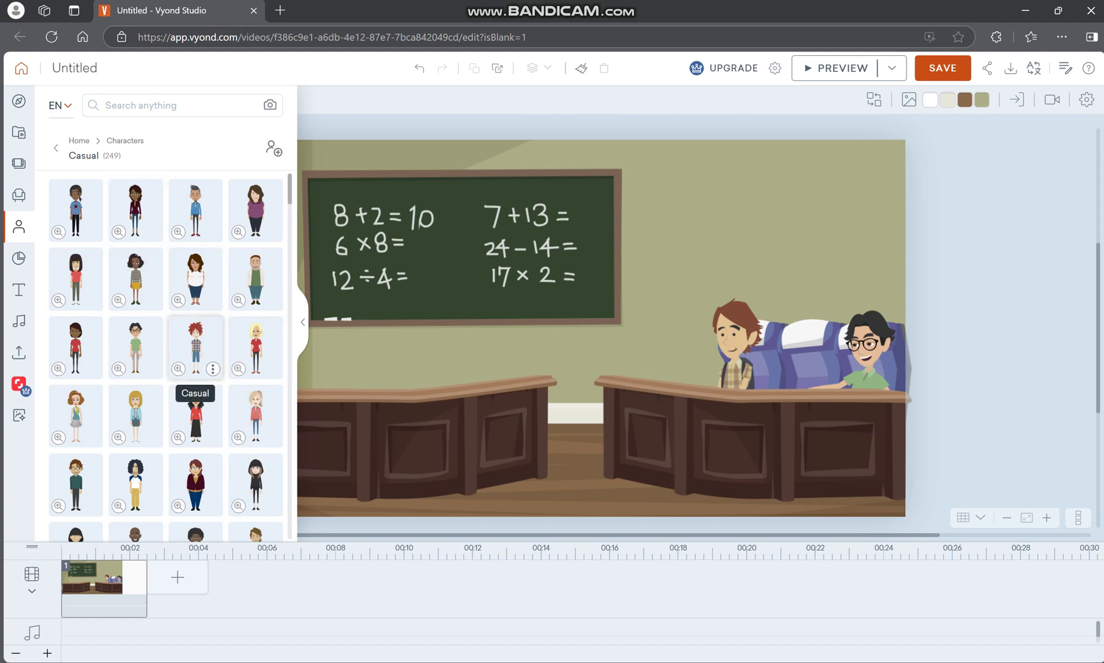
click(255, 356)
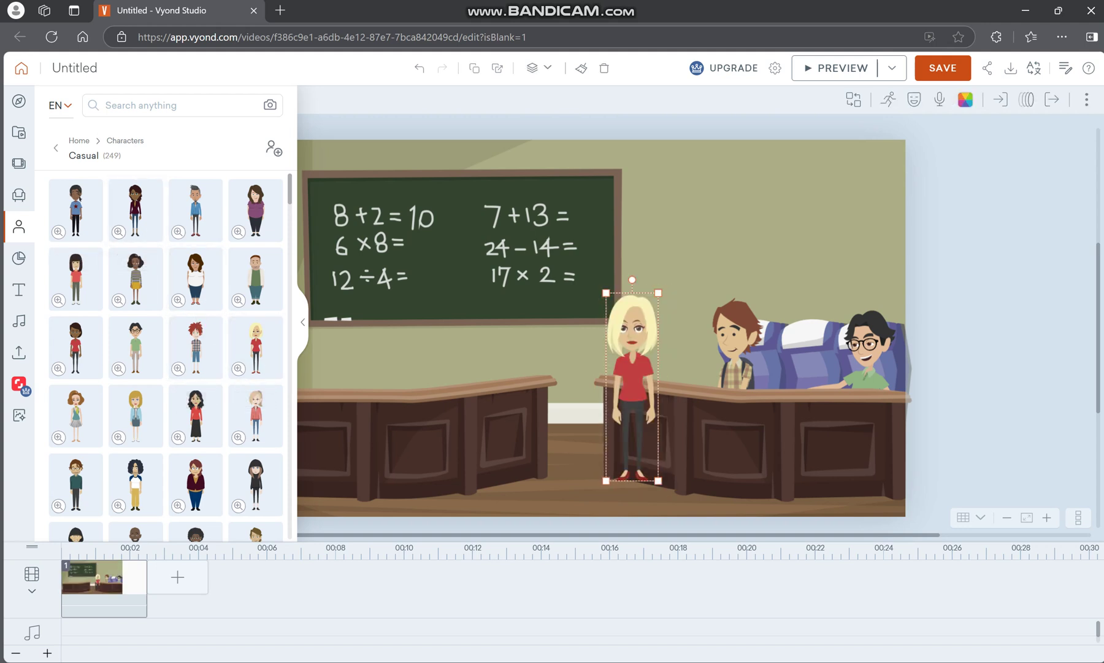
drag(631, 387, 781, 378)
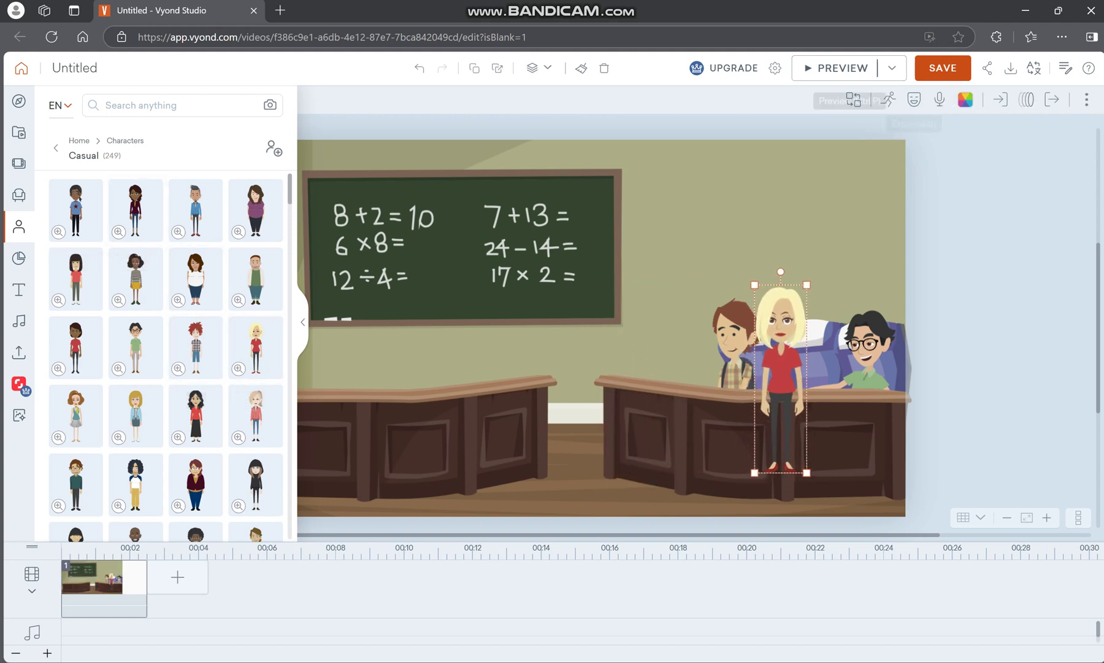
Search the blonde woman's actions for "sit", apply the Sitting pose, and position her on the middle airplane seat.
click(888, 100)
click(935, 134)
text(s)
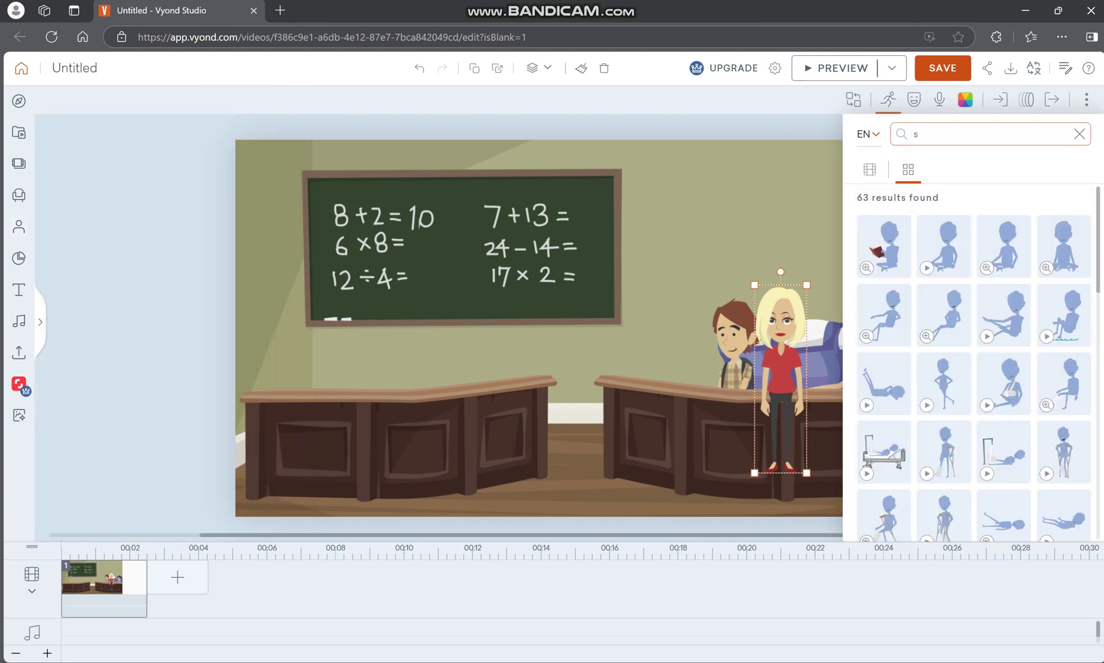
text(it)
key(Return)
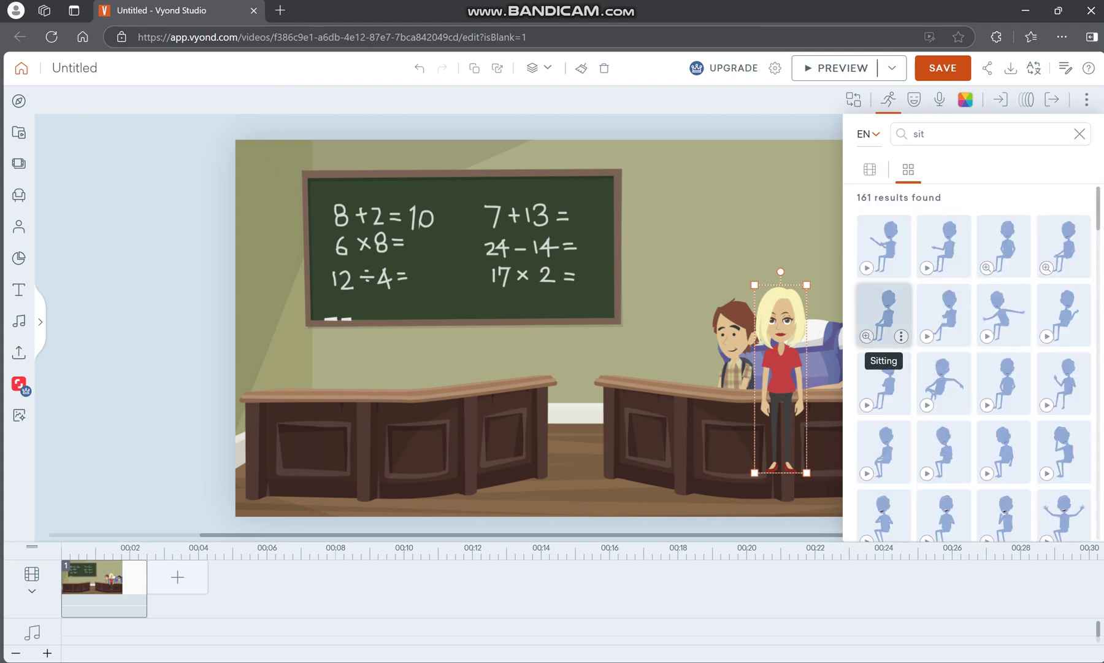
click(883, 313)
drag(788, 393, 784, 379)
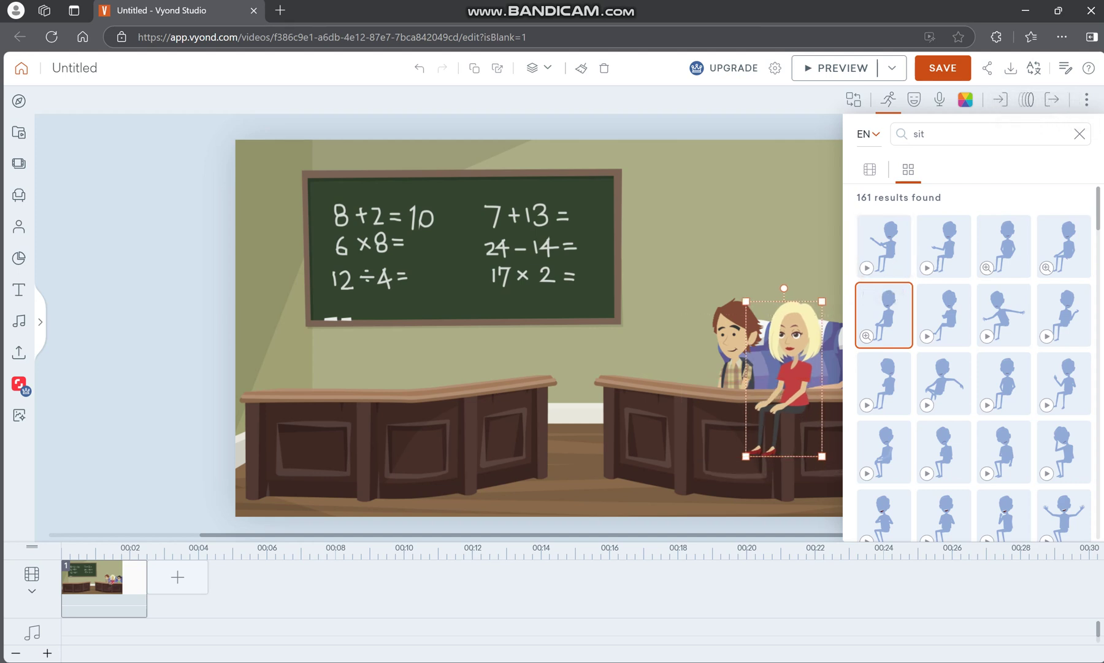
Send the seated blonde woman to the back of the scene's layer order.
right_click(798, 368)
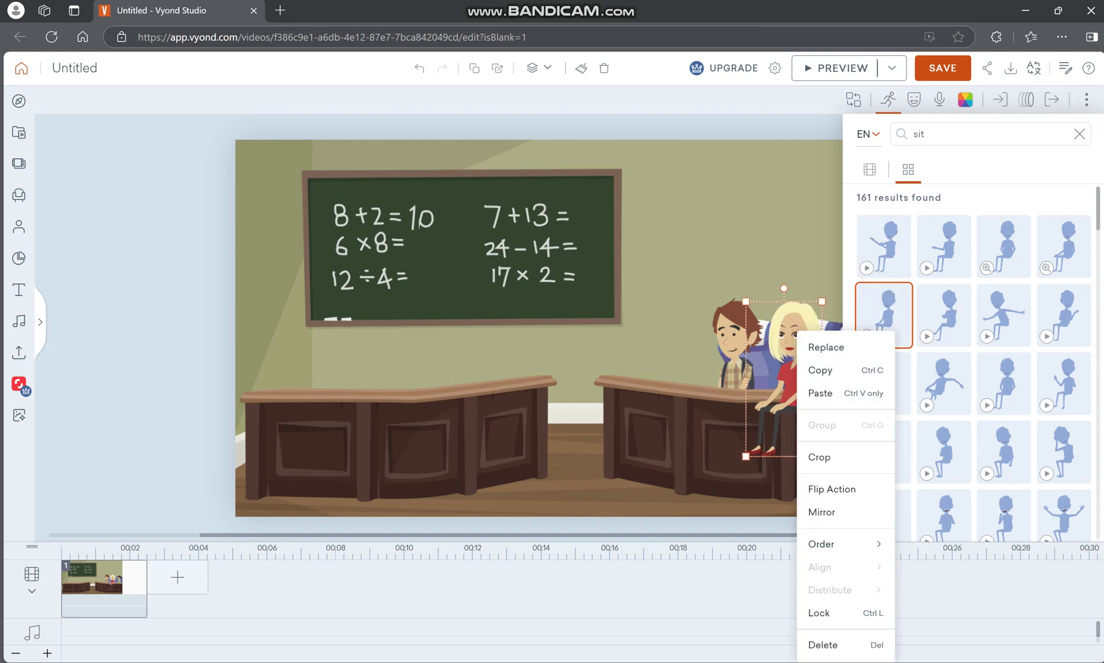
mouse_move(822, 544)
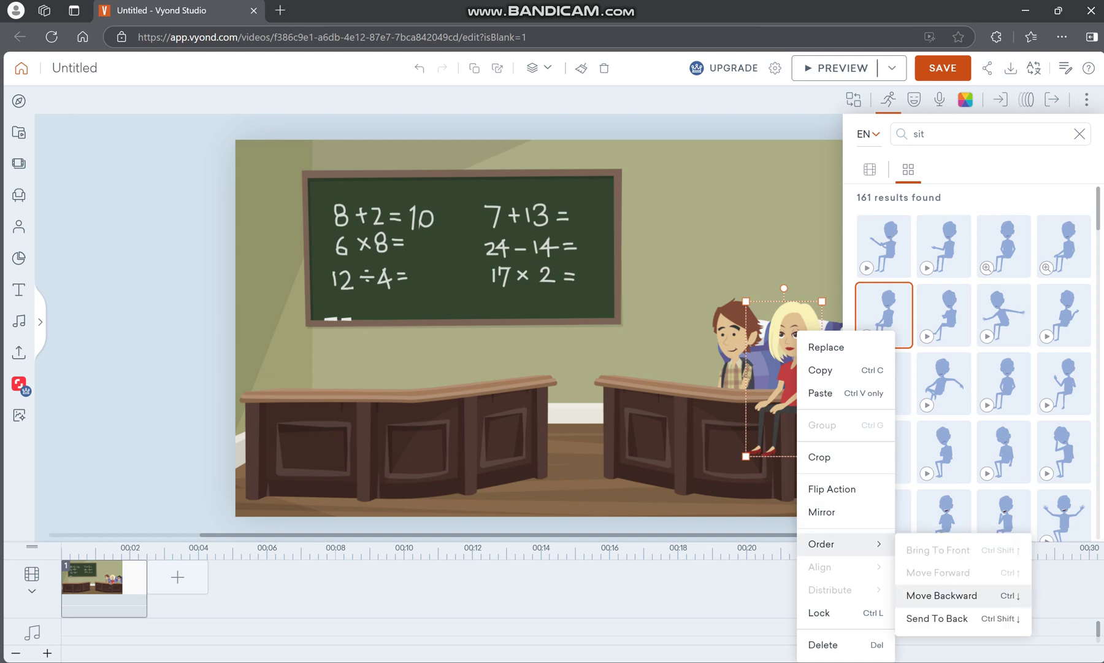
click(937, 618)
Send the airplane seats to the back, behind the blonde woman and the man with glasses, and deselect them.
click(799, 347)
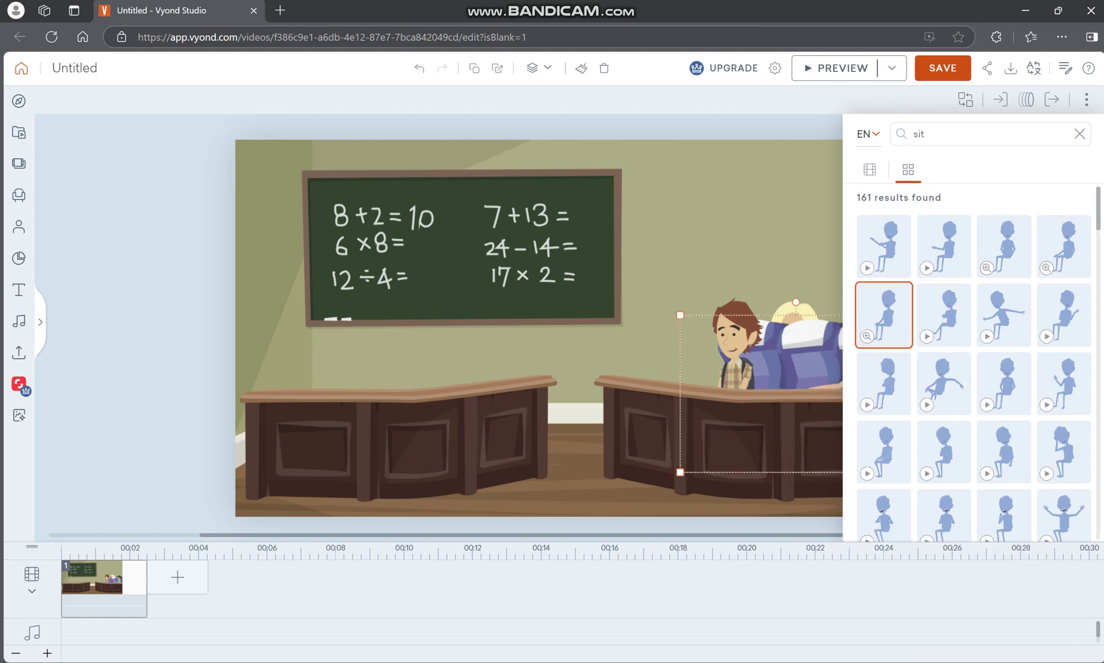
right_click(799, 346)
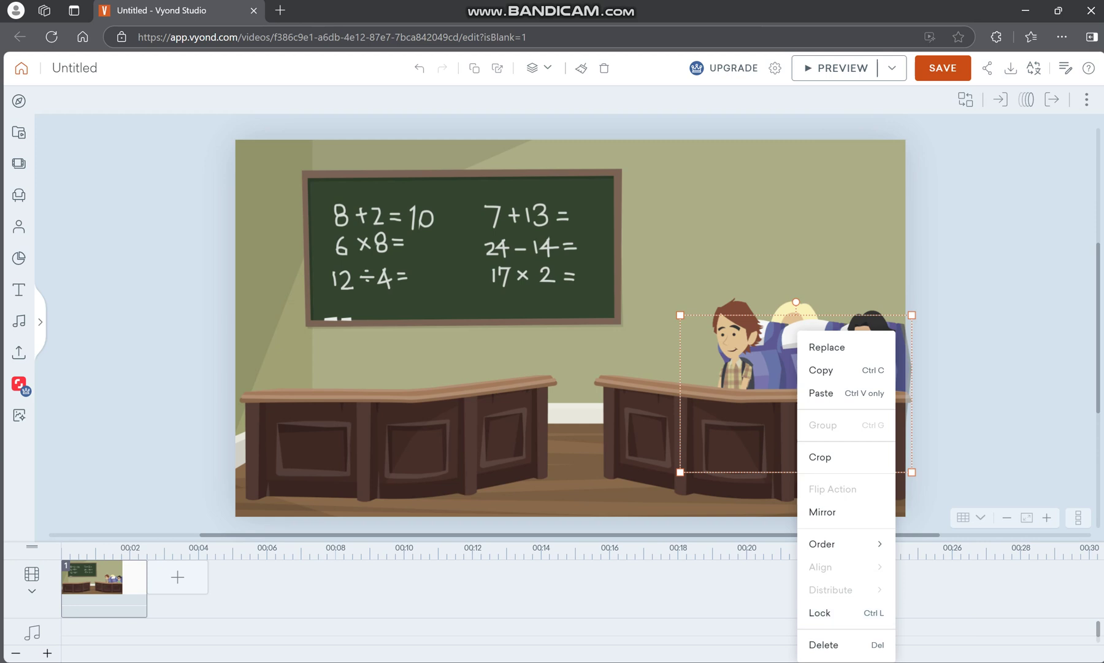
mouse_move(822, 544)
click(937, 618)
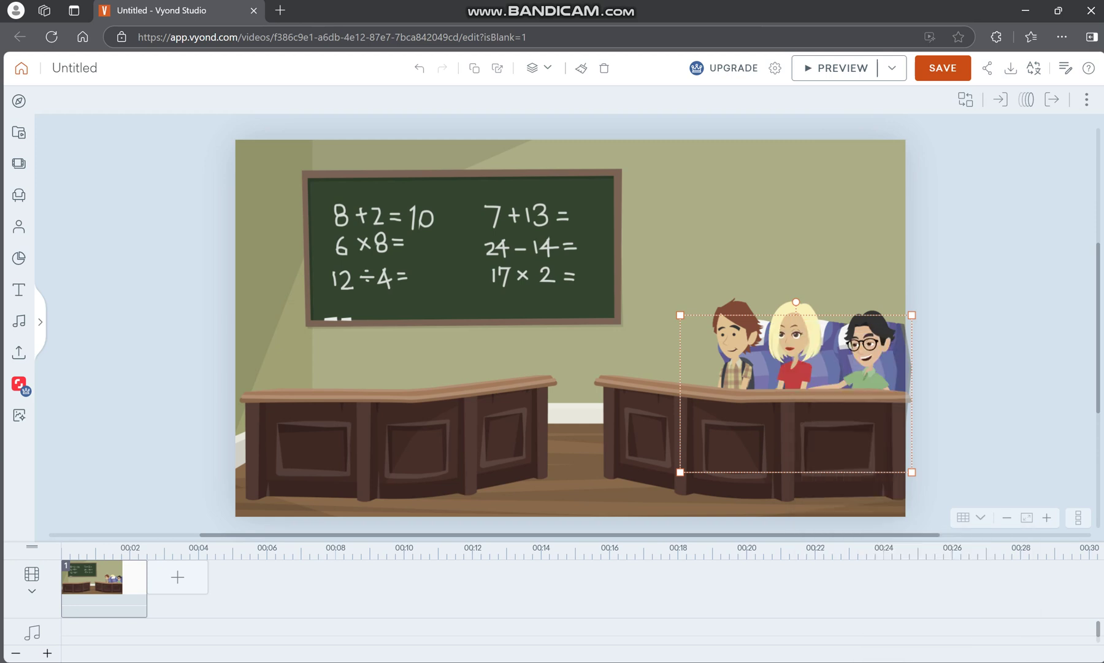
key(Escape)
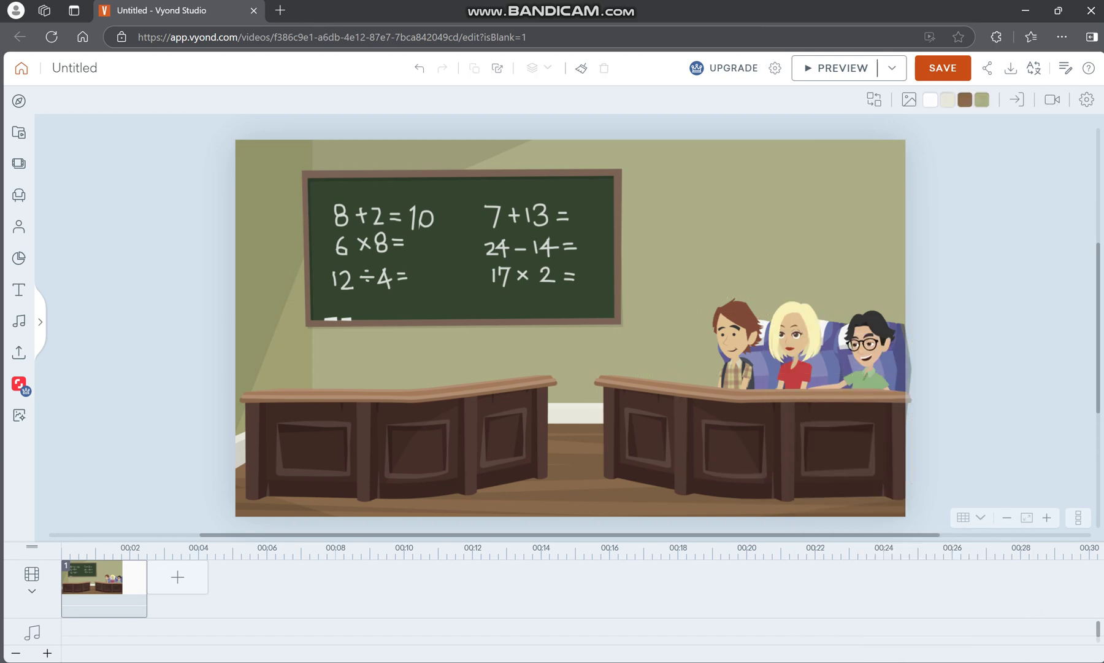
Add the white-haired man in a brown jacket from the Business Friendly Office characters and place him at the table beneath the blackboard.
click(19, 226)
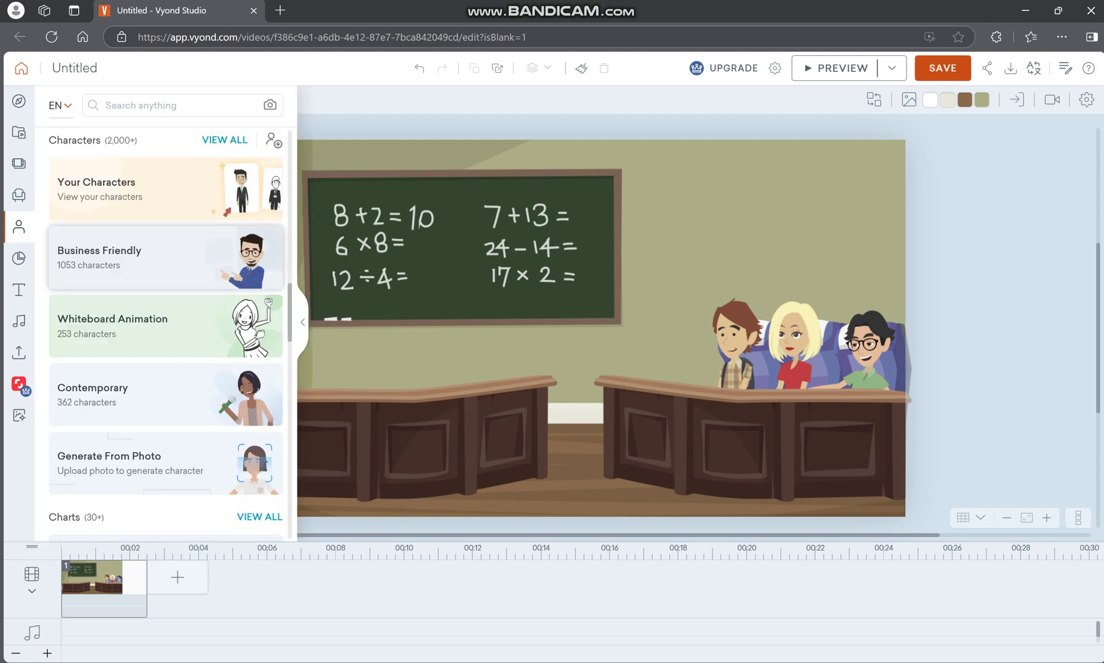
click(135, 248)
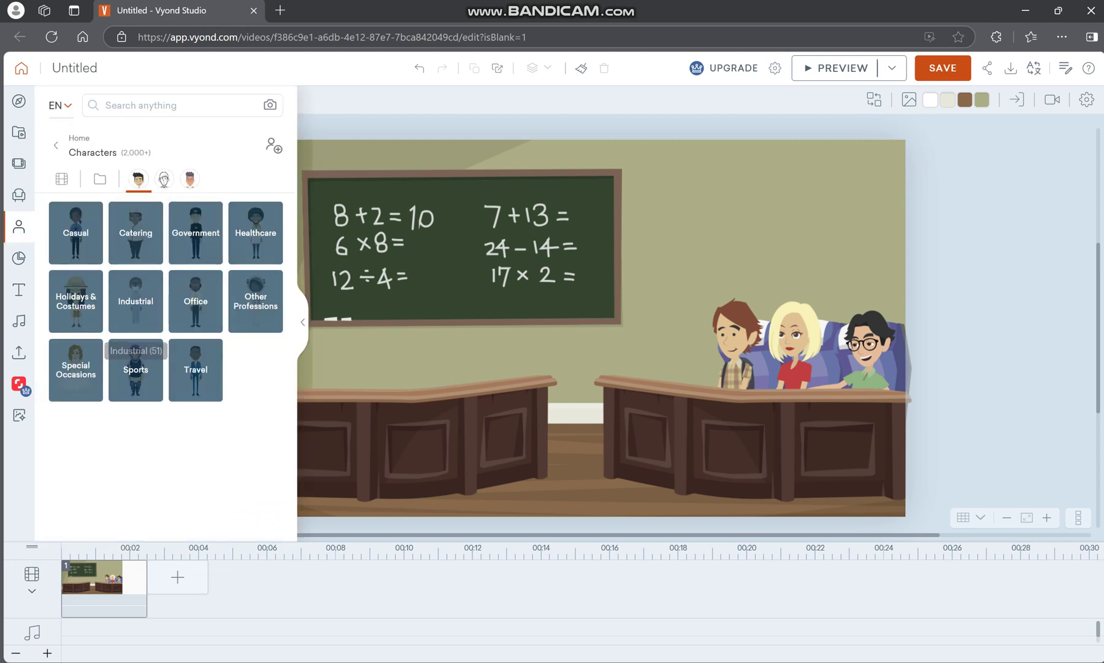
click(184, 302)
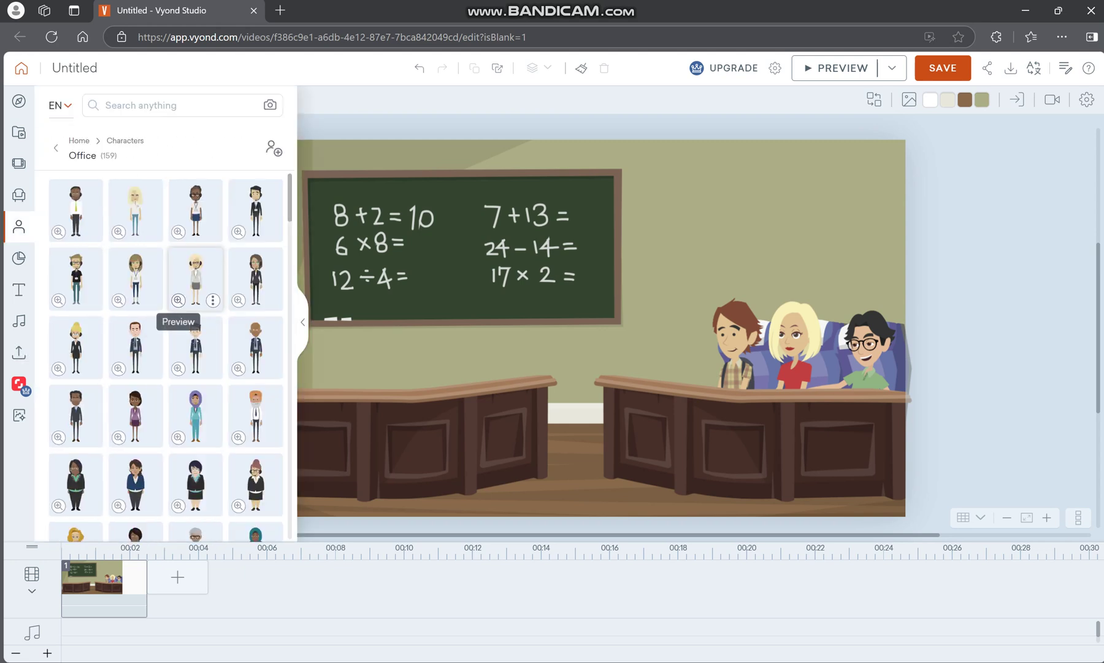
scroll(184, 301, down, 5)
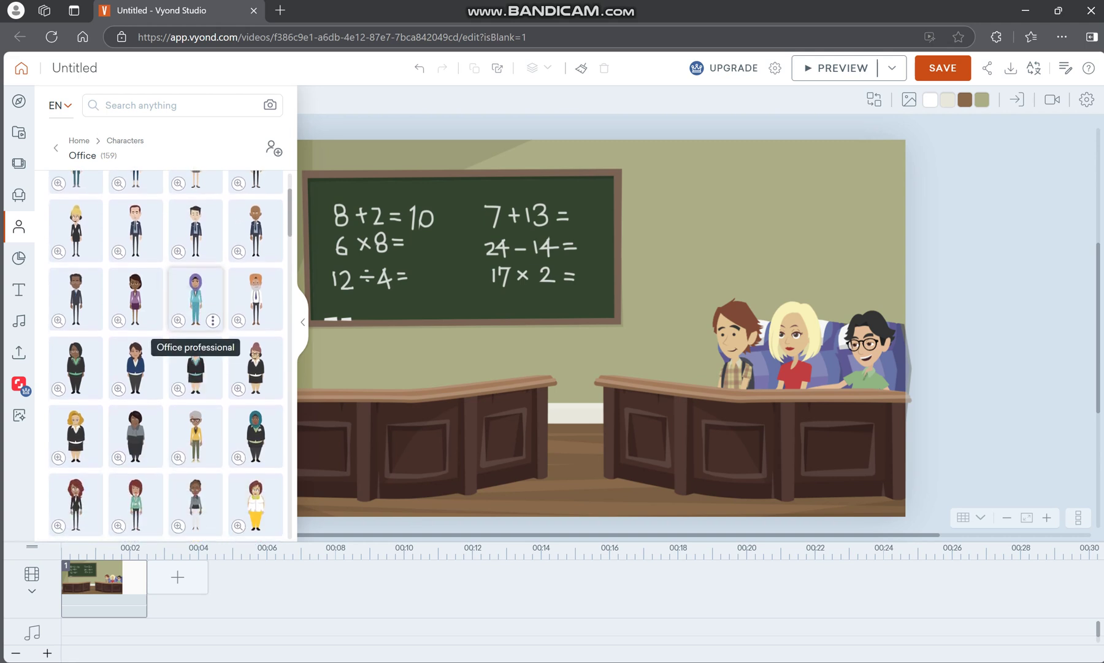
scroll(195, 343, down, 3)
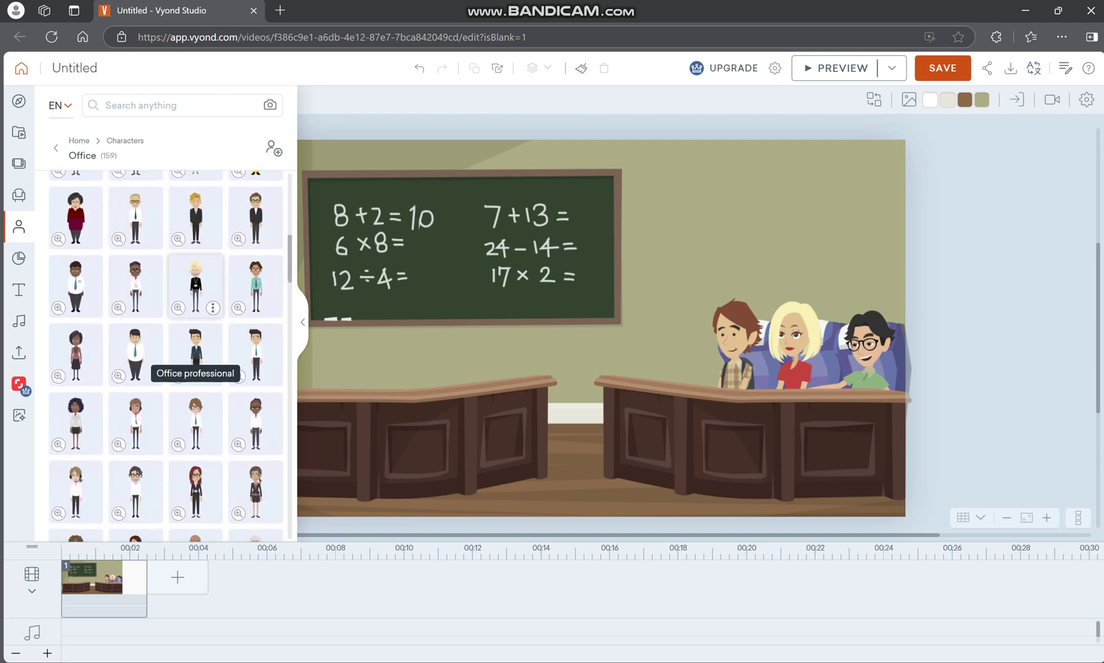
scroll(255, 429, down, 2)
scroll(255, 429, down, 4)
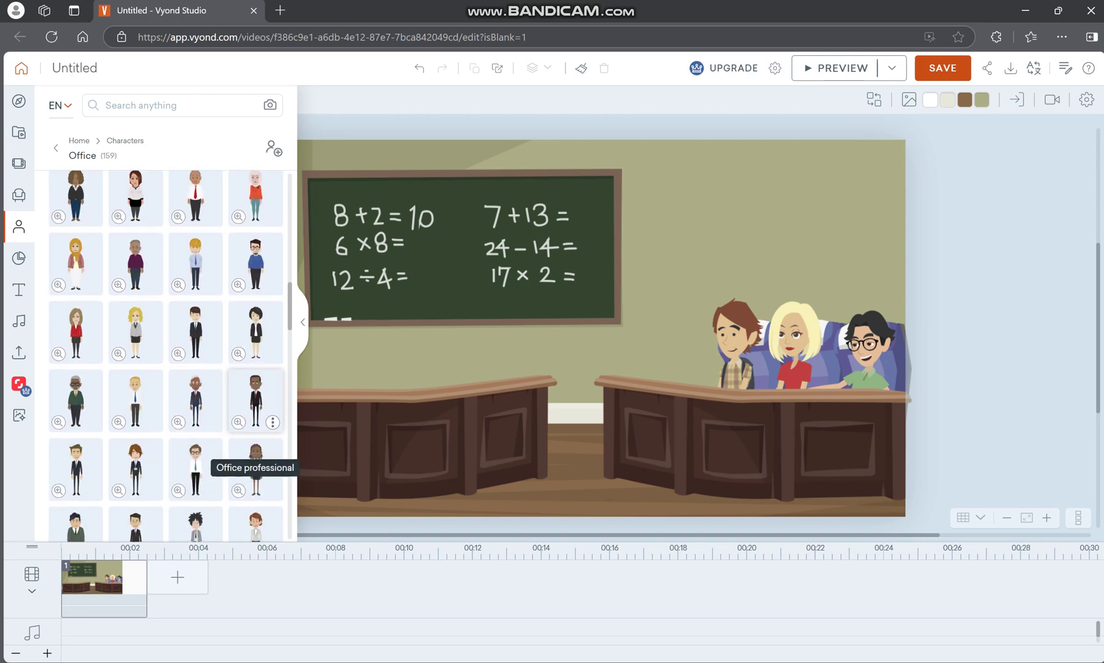
scroll(256, 412, down, 5)
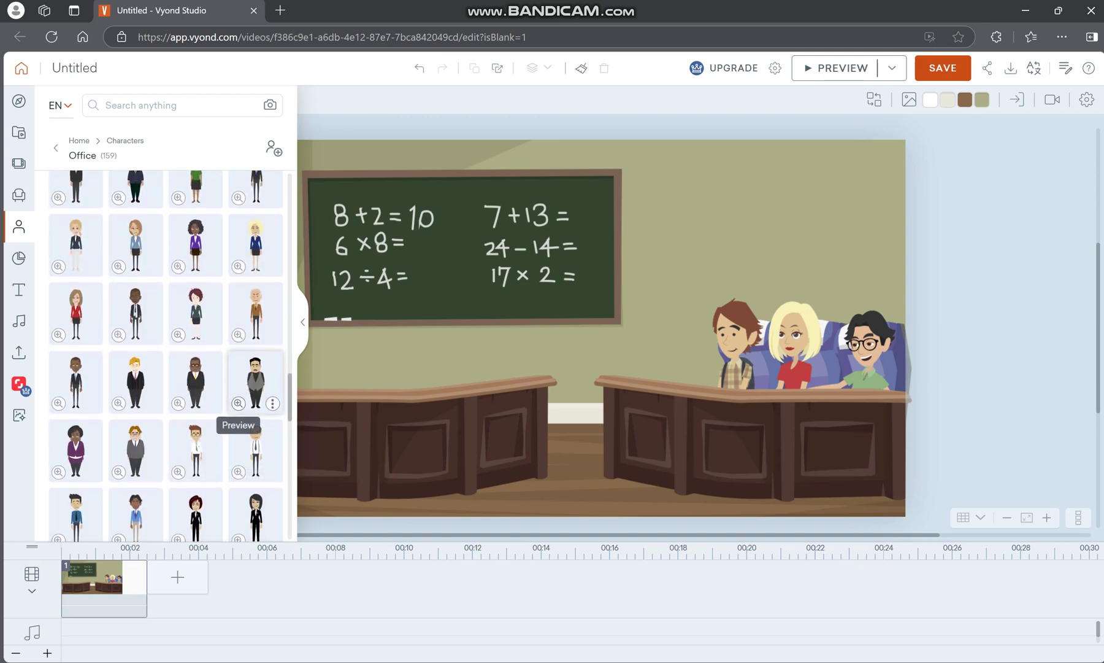
scroll(239, 415, down, 1)
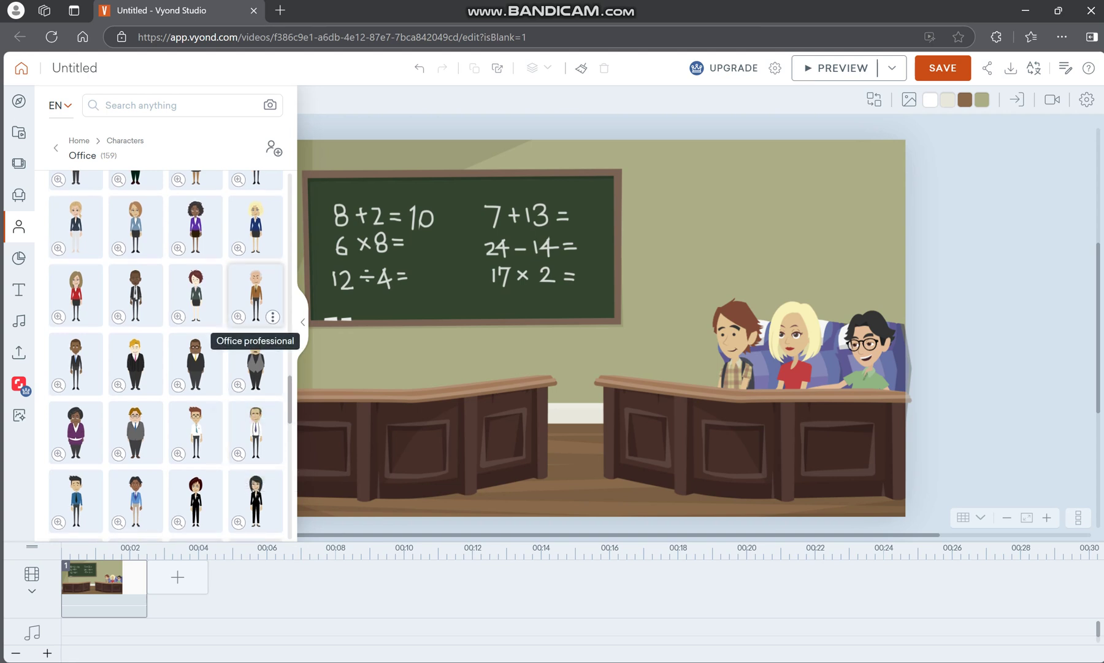
click(256, 295)
click(19, 226)
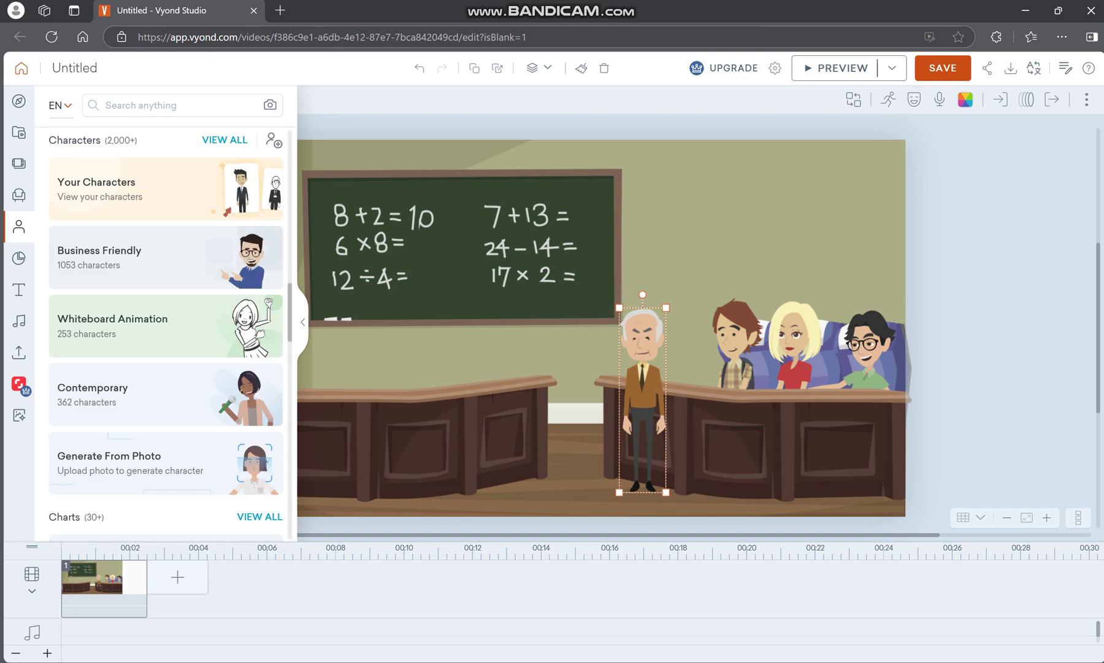
click(303, 322)
right_click(395, 331)
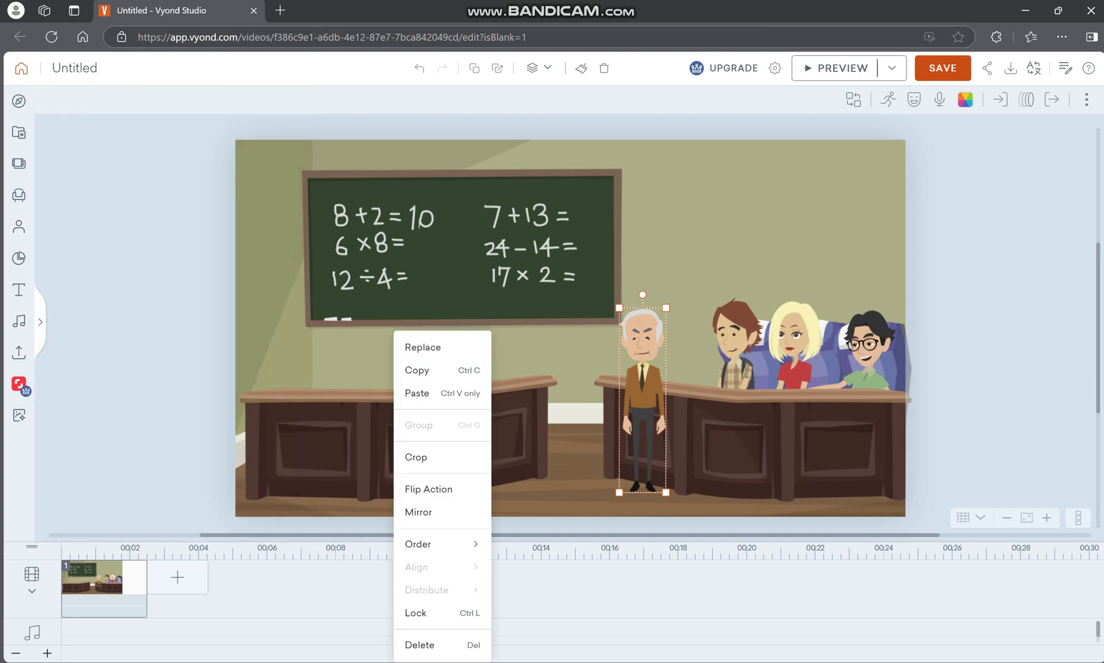
drag(642, 398, 394, 367)
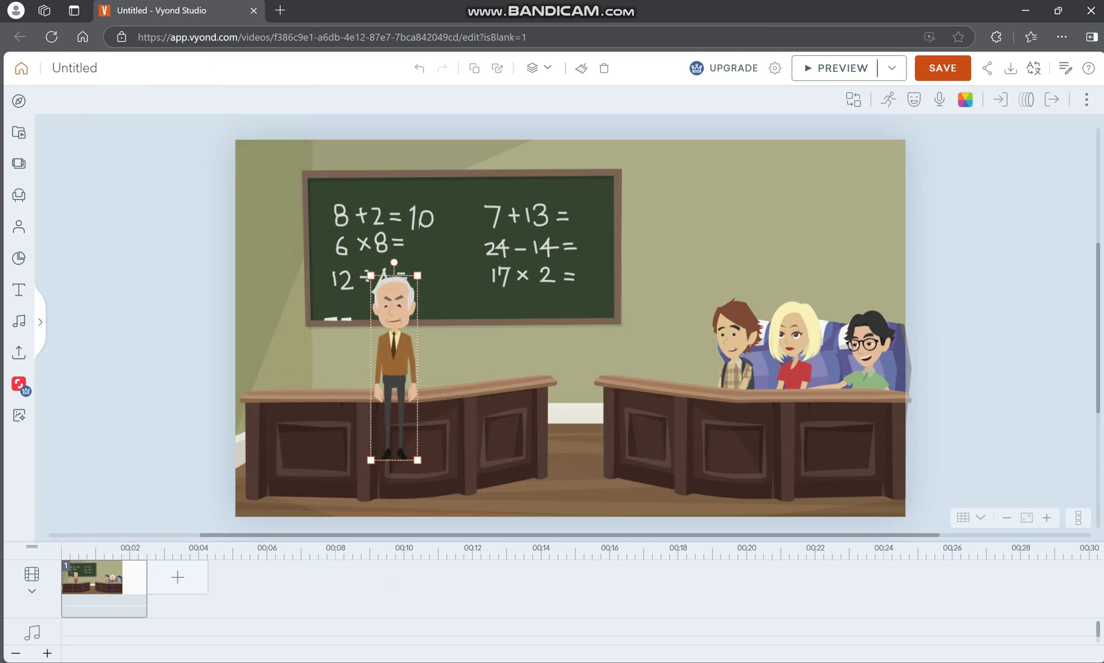
Send the white-haired man to the back of the layer order, behind the bar table.
right_click(394, 331)
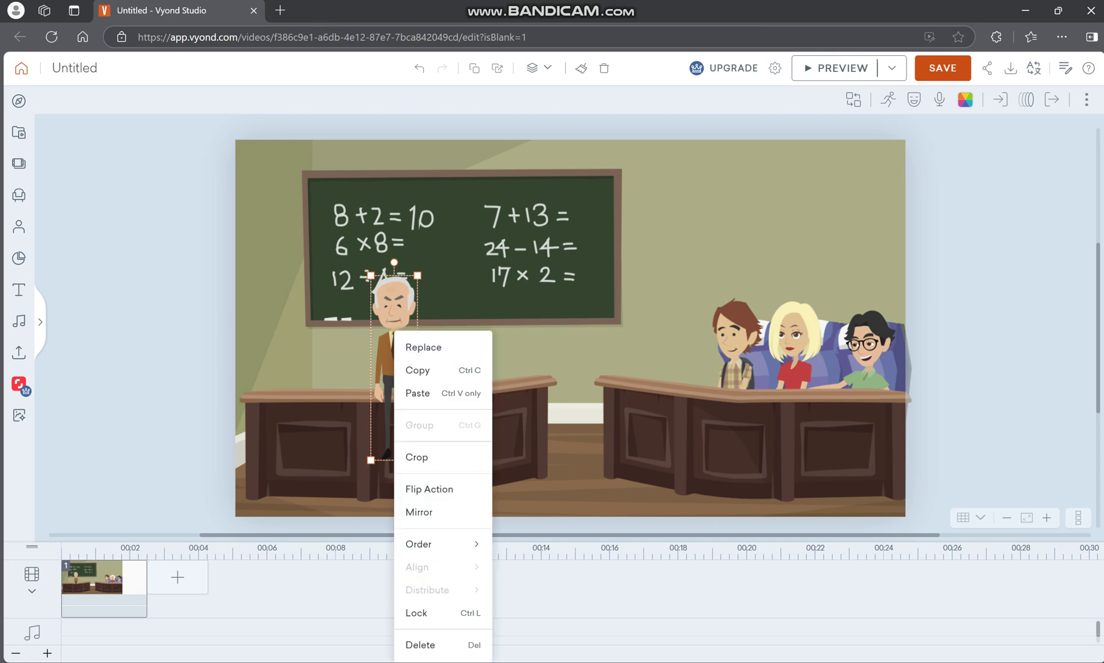
mouse_move(429, 544)
click(534, 618)
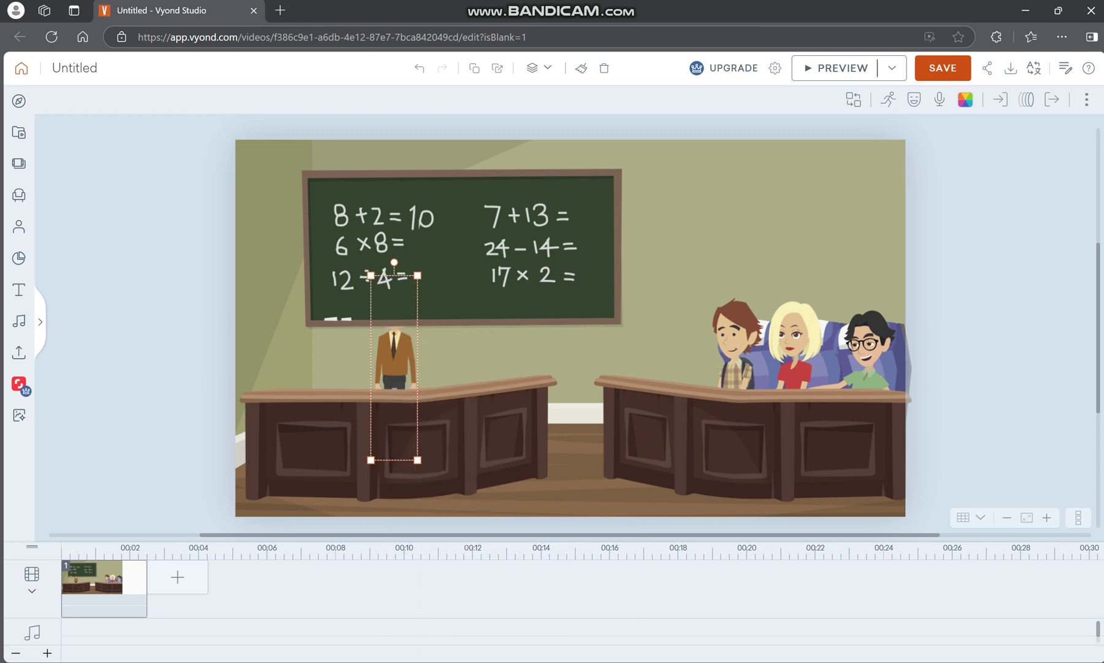
Move the blackboard one level backward in the layer order, behind the white-haired man.
click(494, 284)
right_click(494, 284)
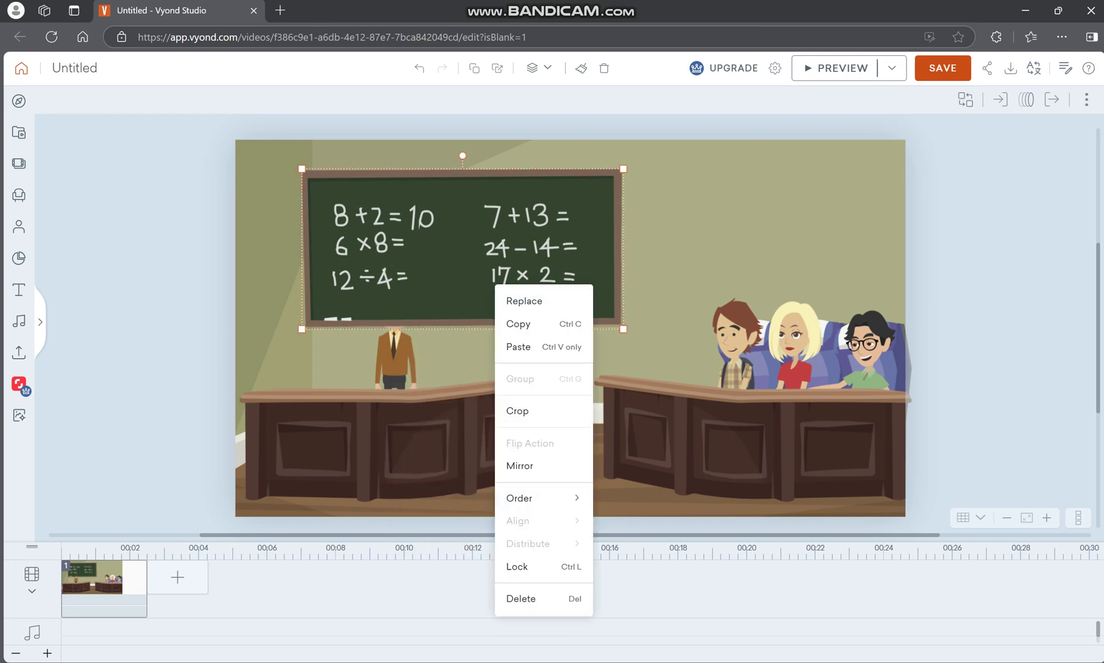
mouse_move(544, 497)
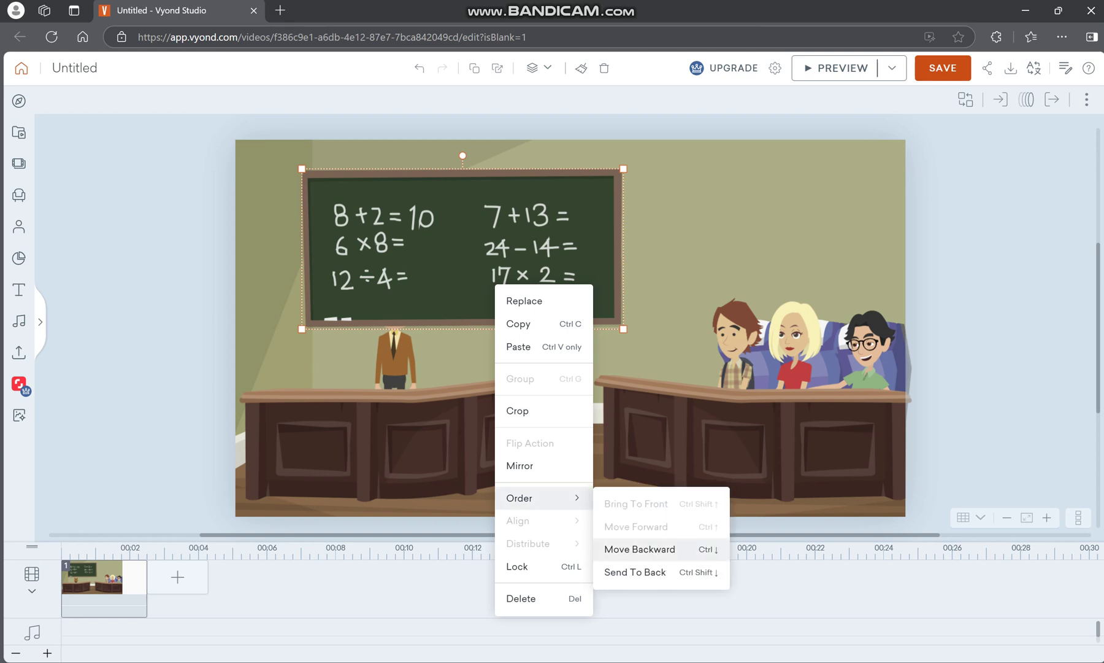
click(662, 550)
Flip the white-haired man's action so that he faces the seated students.
click(396, 311)
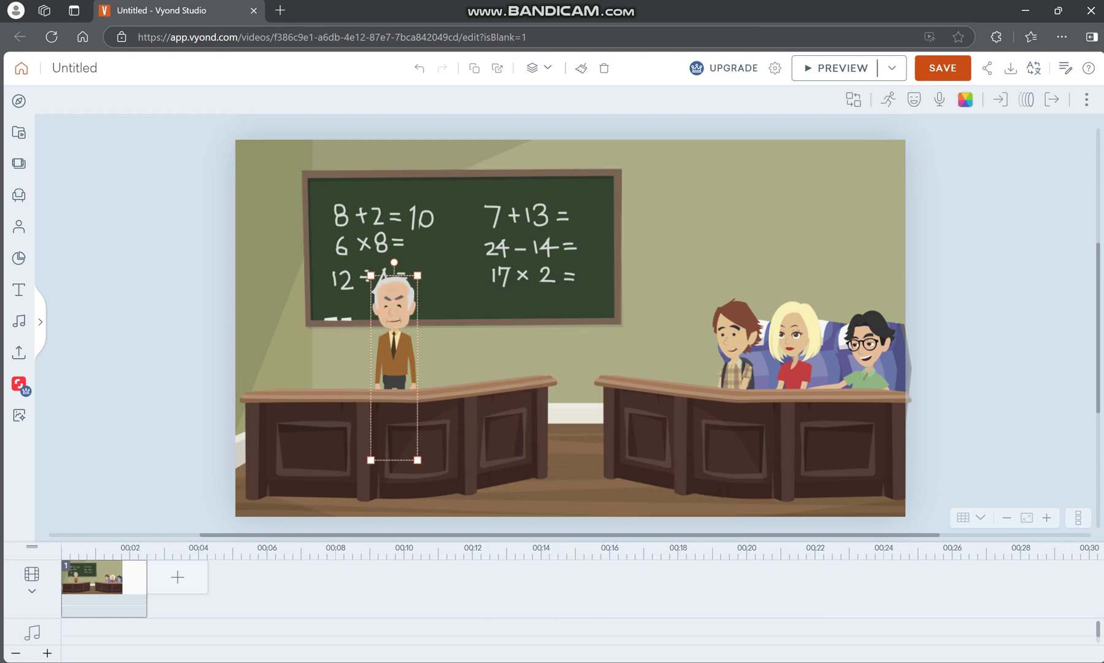
click(1086, 100)
click(928, 204)
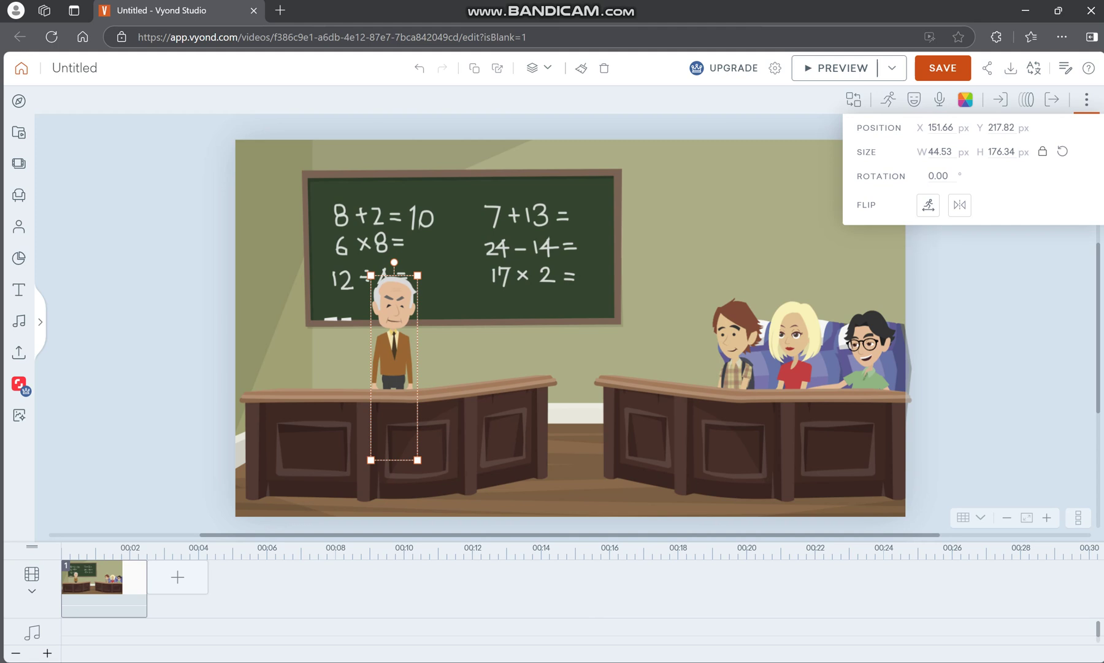
Search the white-haired man's actions for "read" and apply the animated standing pose with an open red book.
click(888, 100)
click(915, 133)
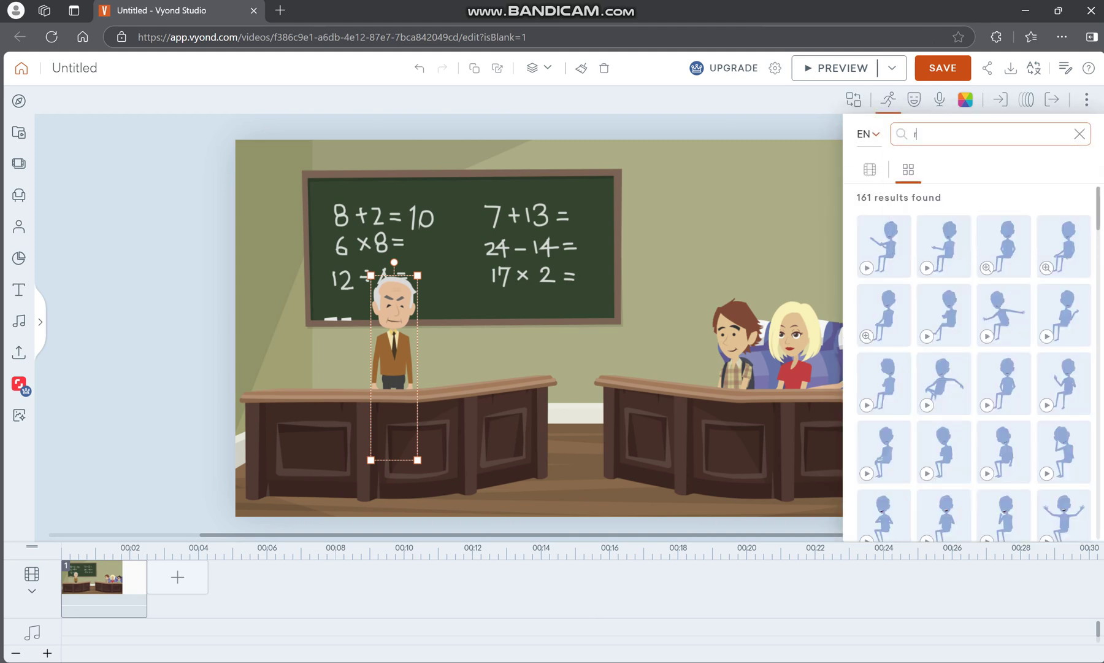
text(read)
key(Return)
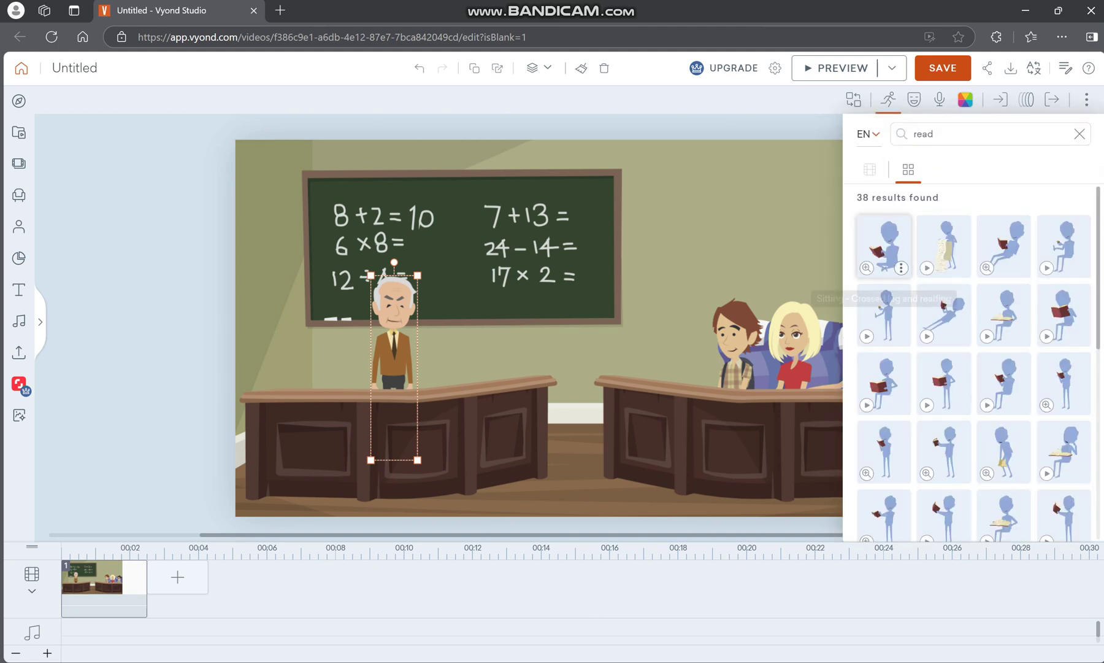
click(944, 377)
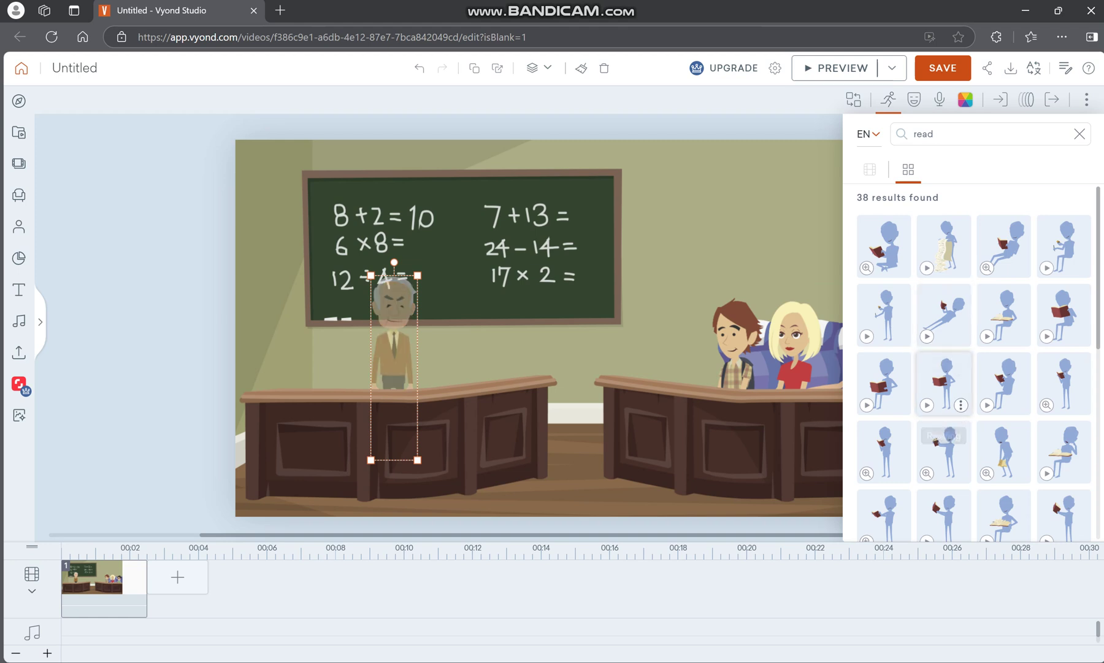
Set the white-haired man's facial expression to Happy.
click(914, 100)
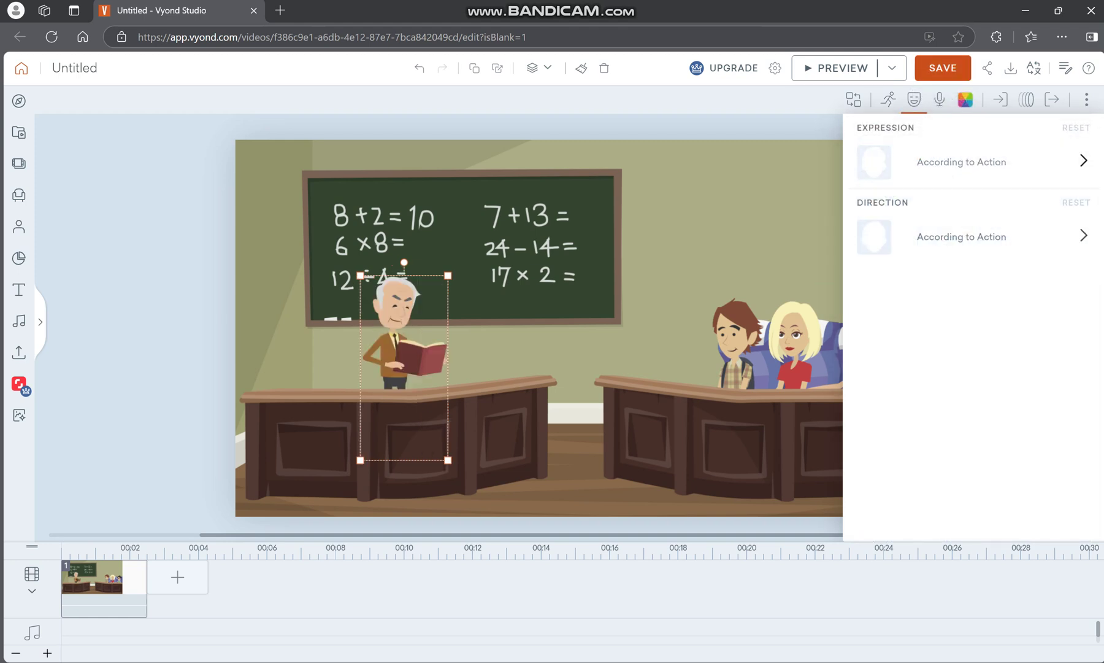
click(961, 162)
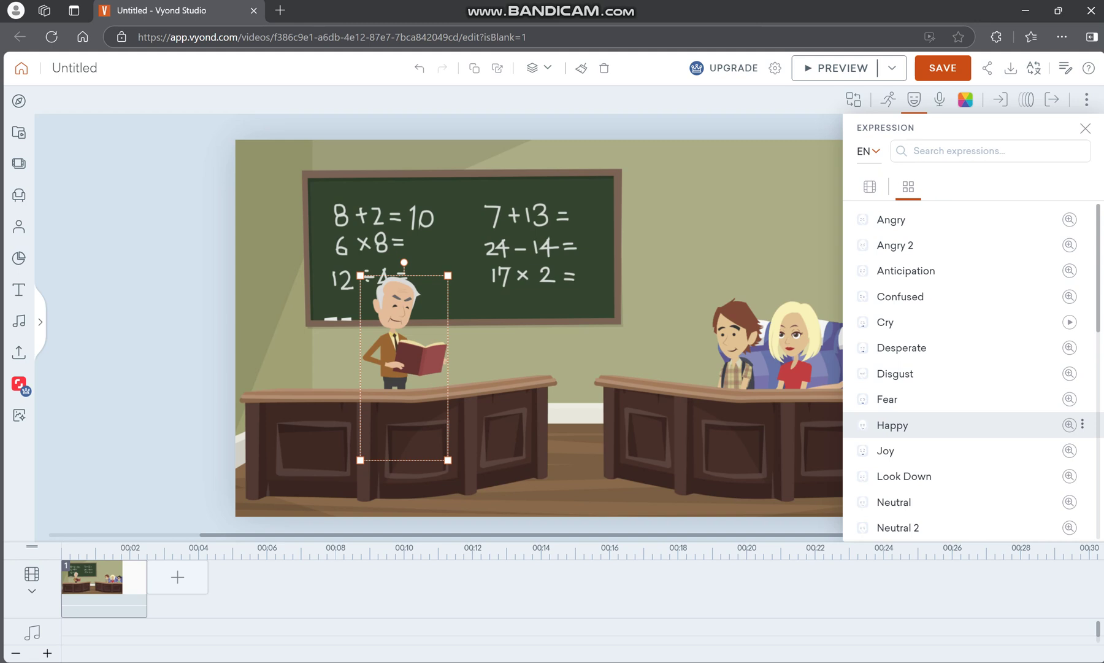
click(892, 425)
Try the Anticipation expression on the seated blonde woman, change it to Trust, and deselect her.
click(785, 368)
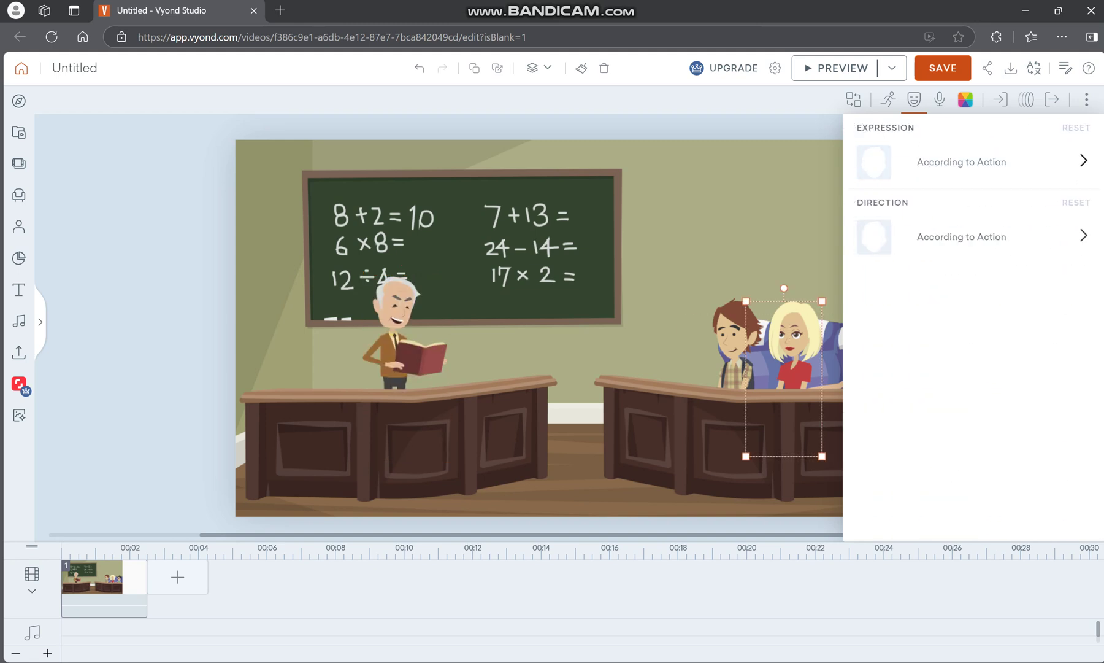
click(961, 161)
click(1049, 270)
click(961, 161)
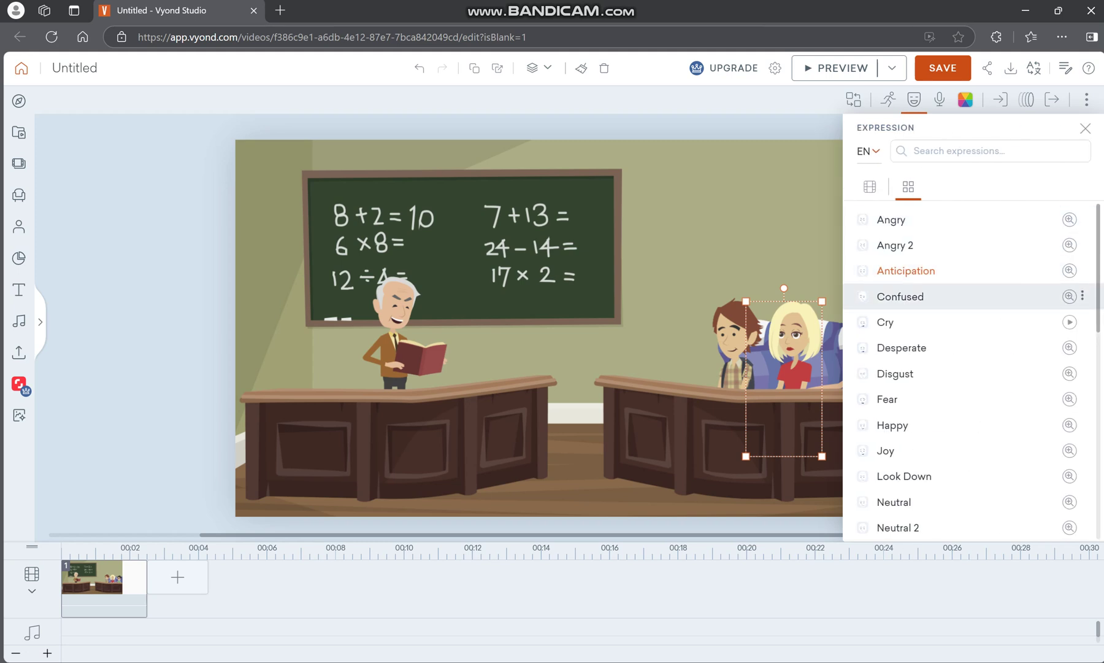
scroll(920, 298, down, 3)
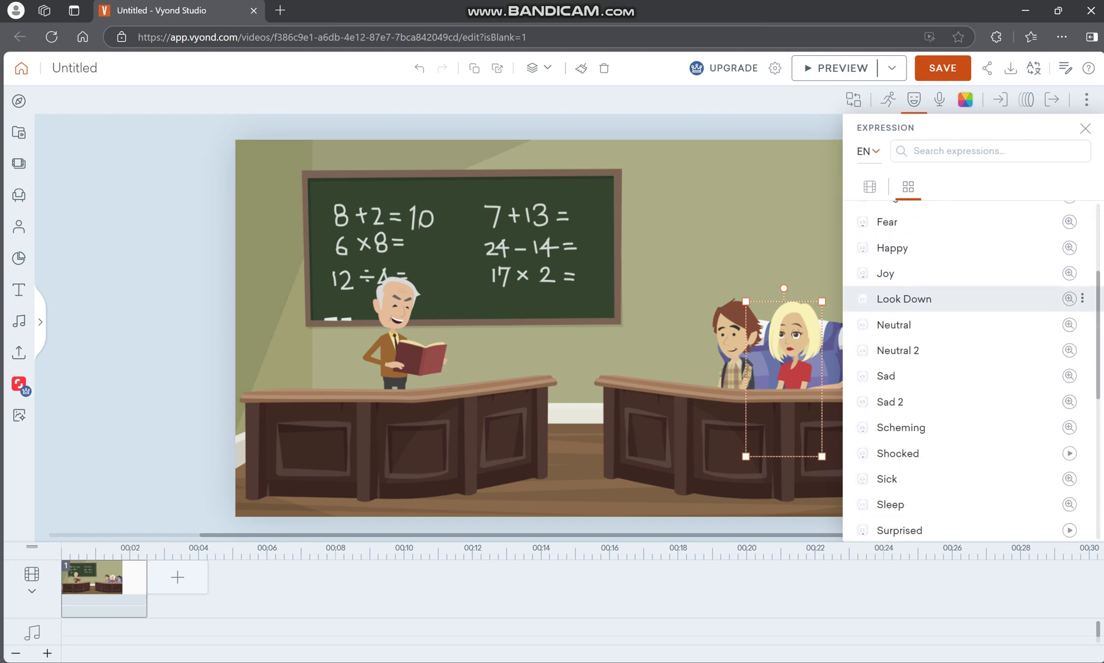
scroll(920, 300, down, 5)
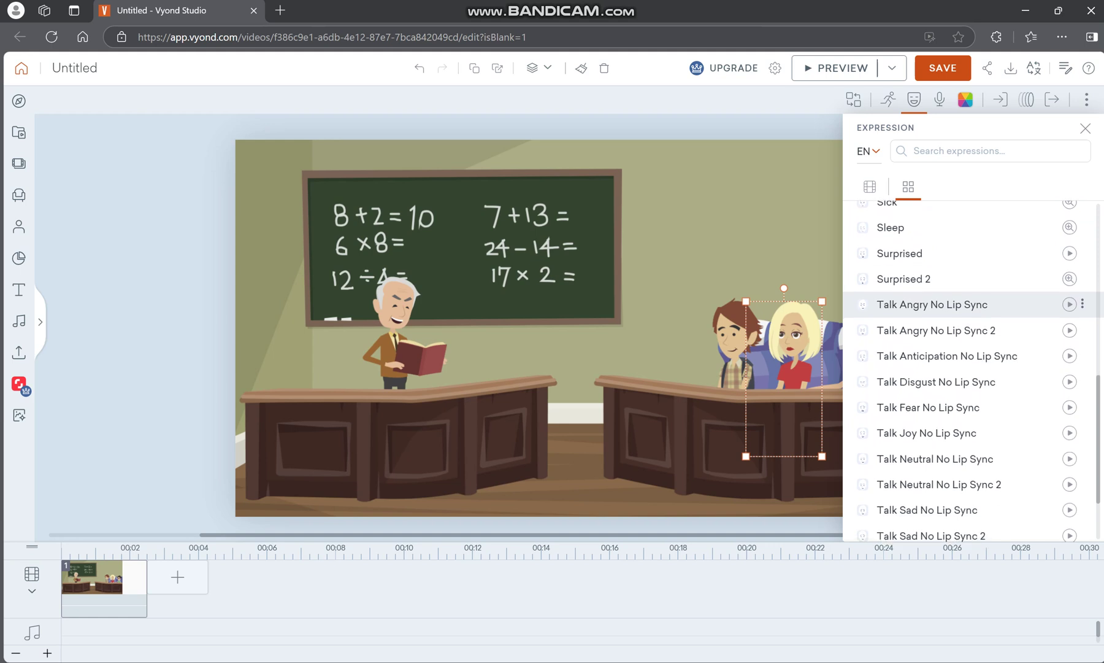
scroll(920, 307, down, 3)
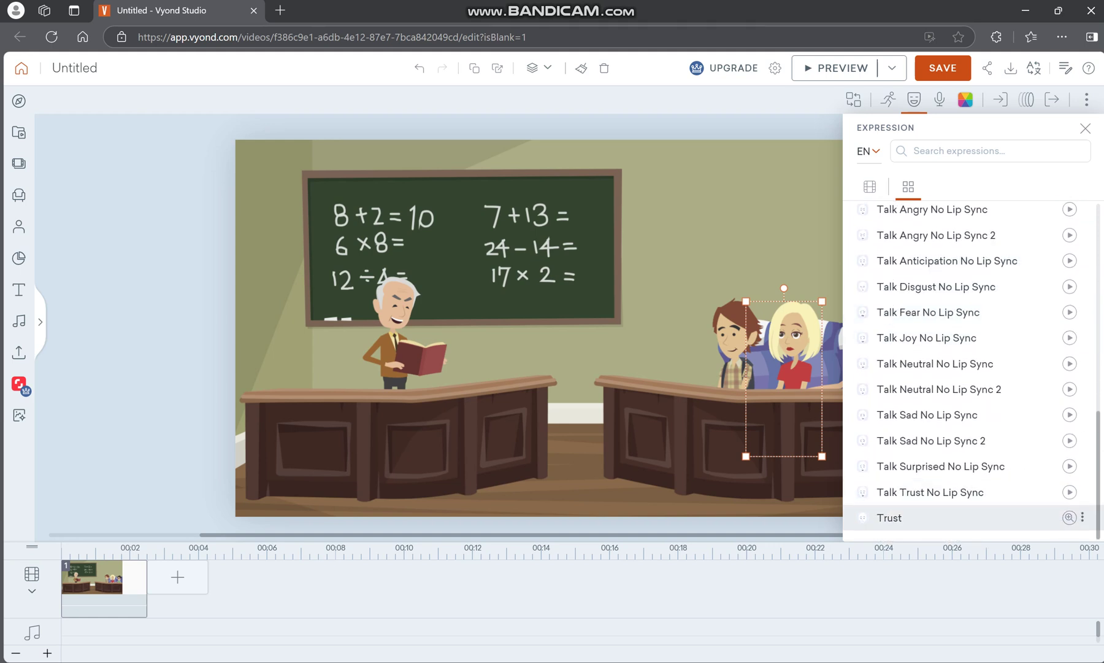
click(920, 517)
key(Escape)
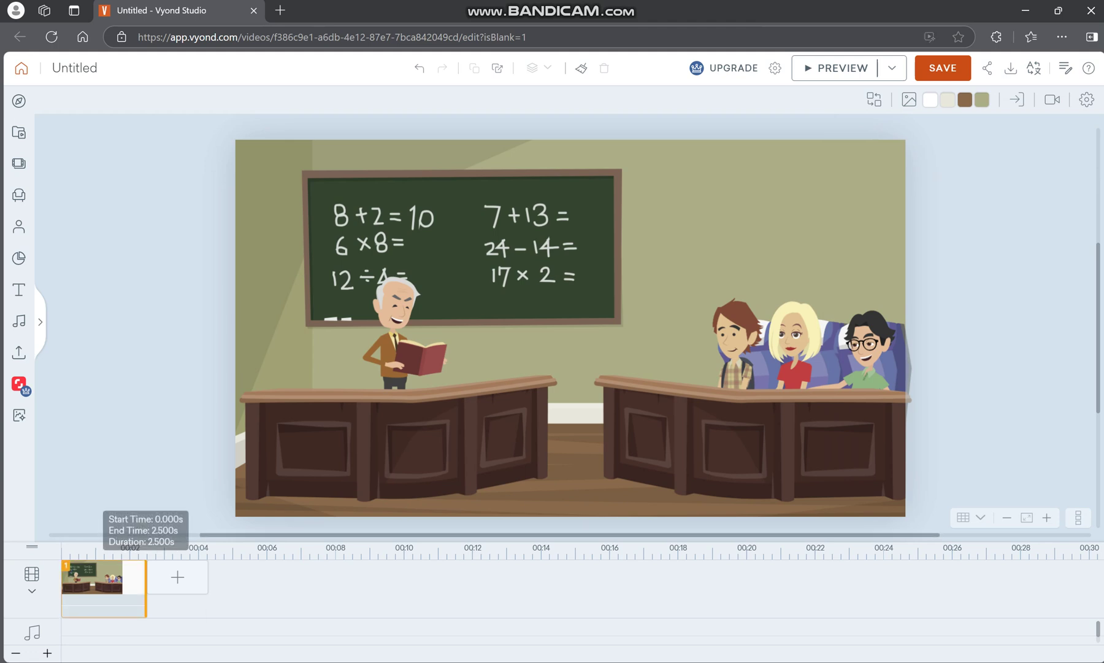
Shorten the first scene's duration on the timeline to about 2 seconds.
click(104, 577)
drag(145, 589, 127, 589)
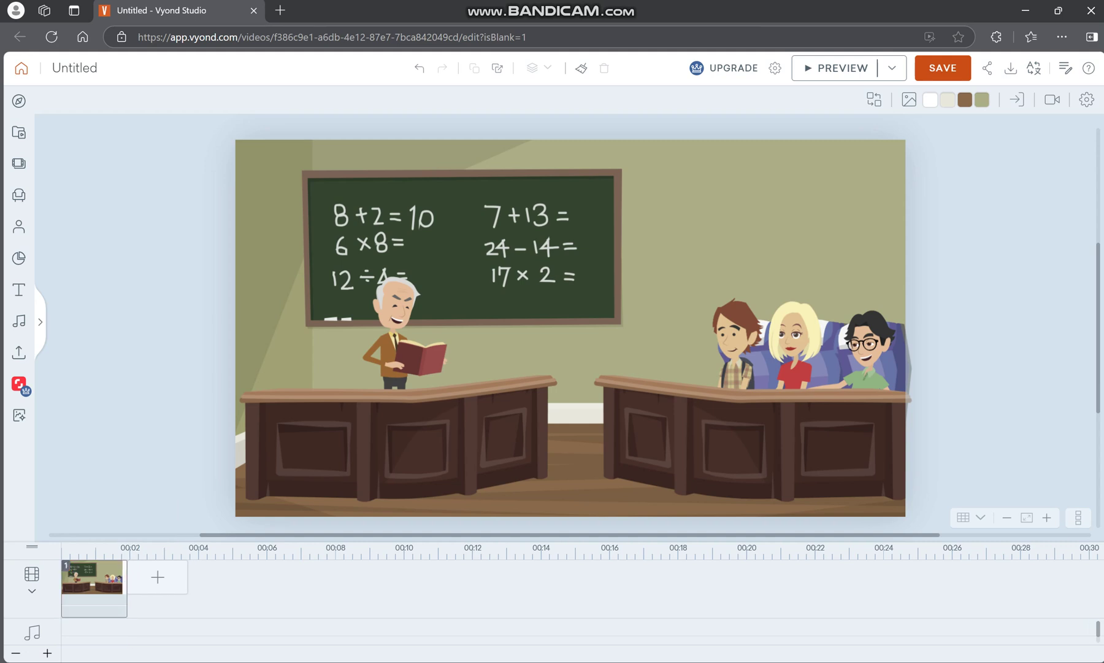
right_click(914, 506)
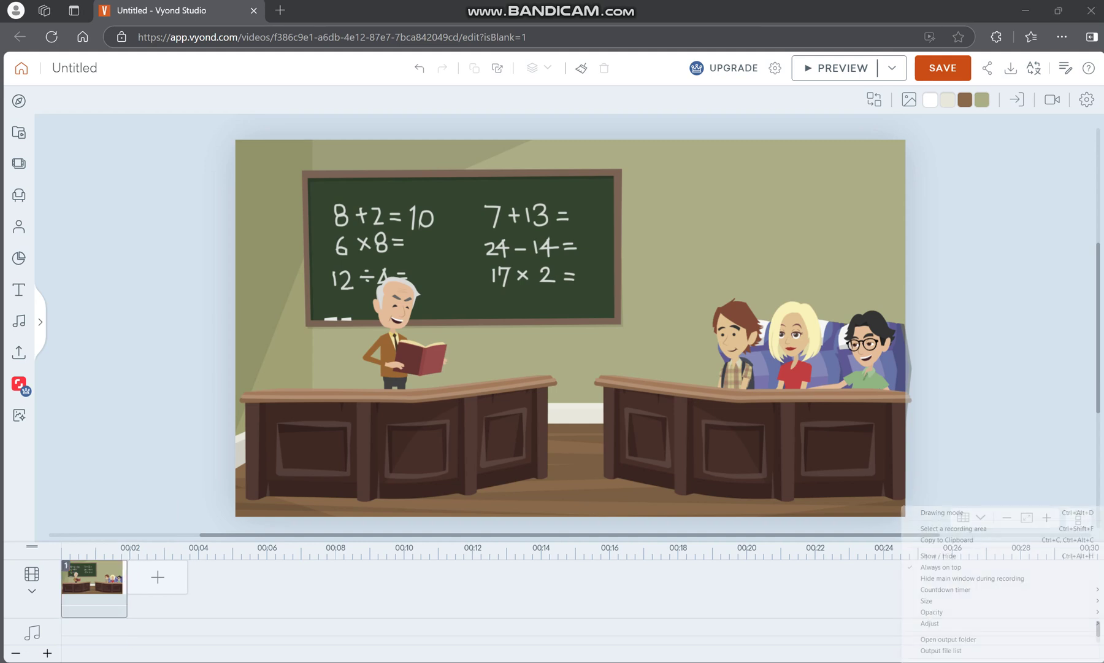